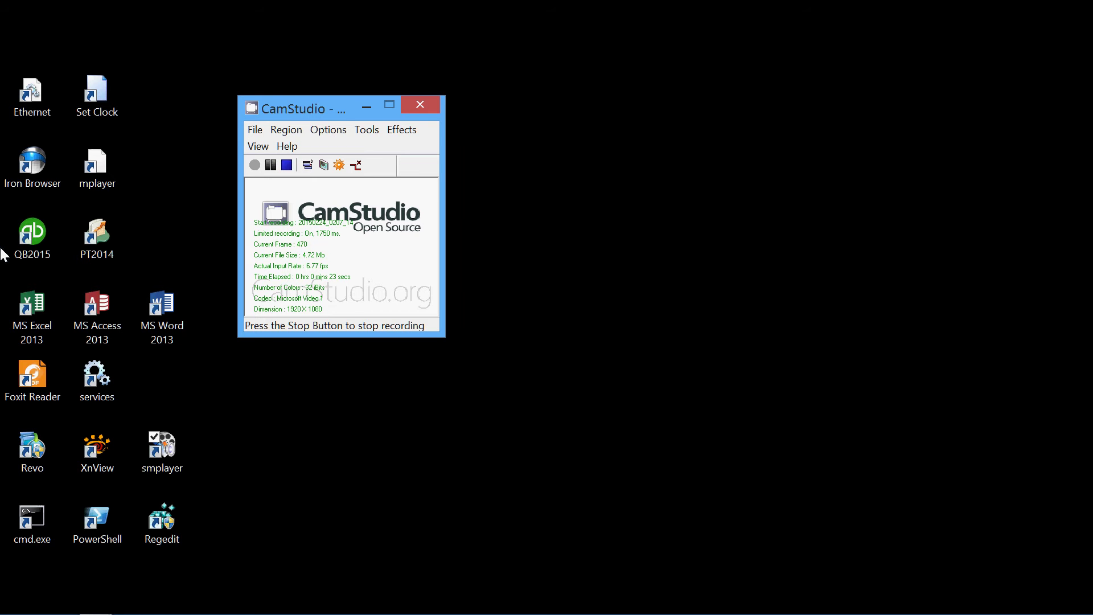
# - Launch QuickBooks 2015, dismiss the internet warnings, and load the sample_product-based business company file
pyautogui.click(34, 233)
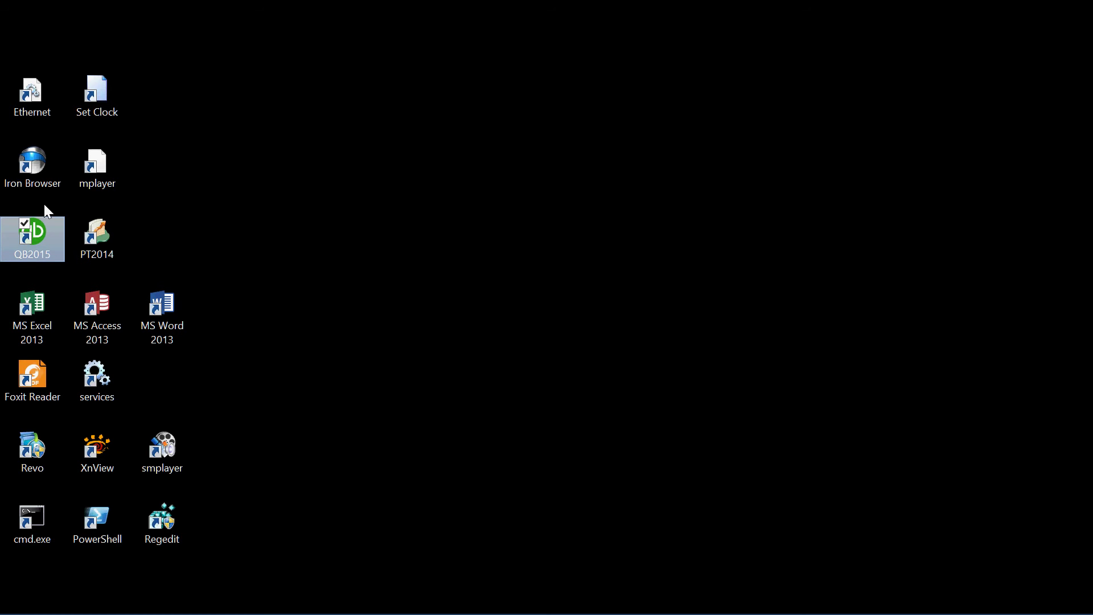
pyautogui.doubleClick(45, 245)
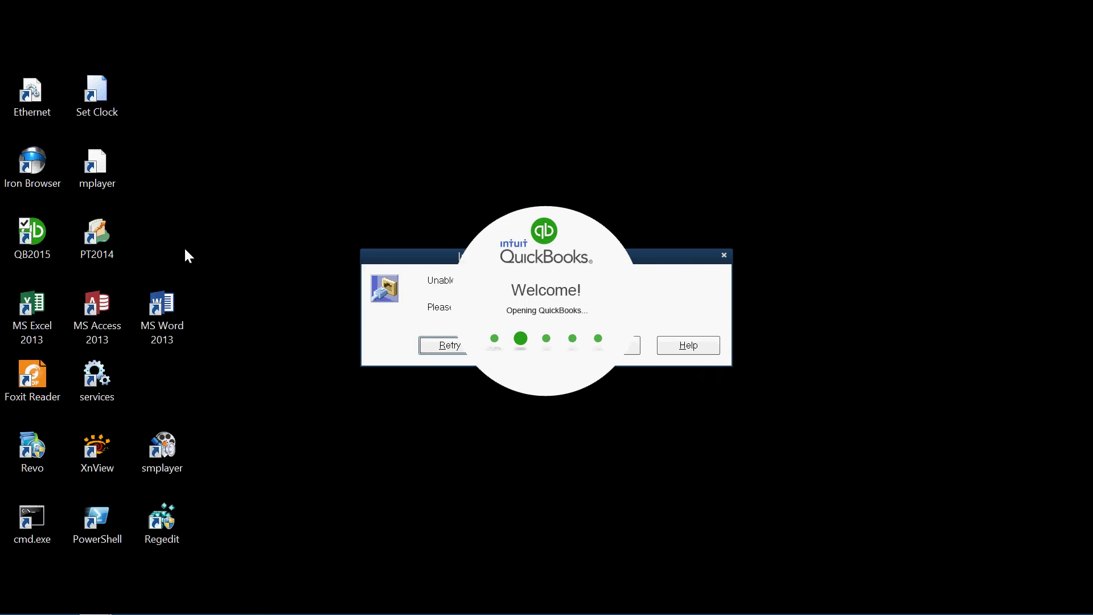
pyautogui.click(445, 262)
pyautogui.click(605, 345)
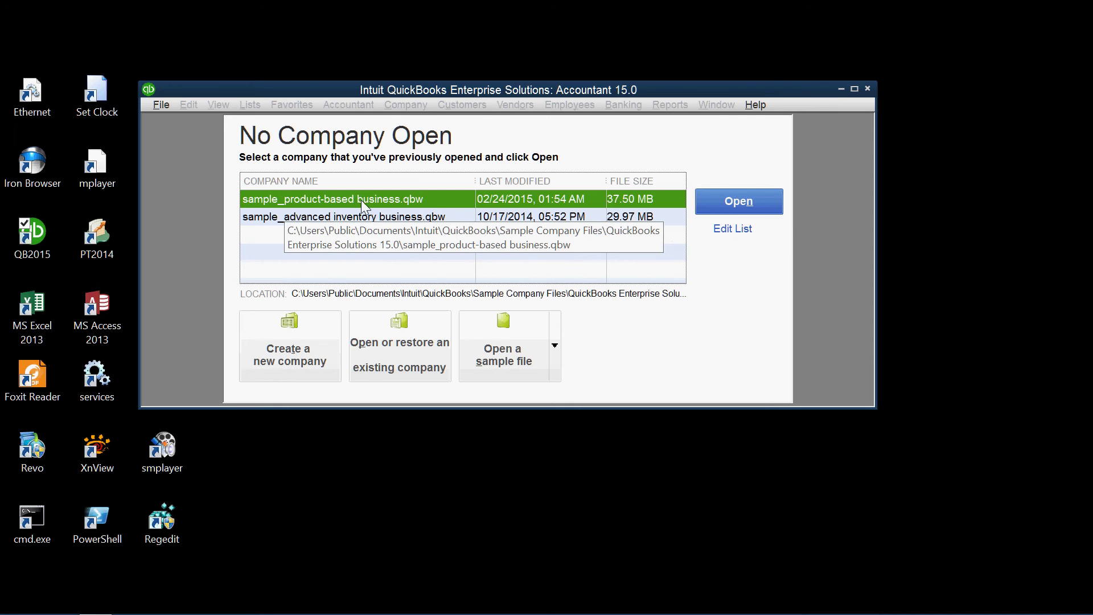
pyautogui.click(739, 202)
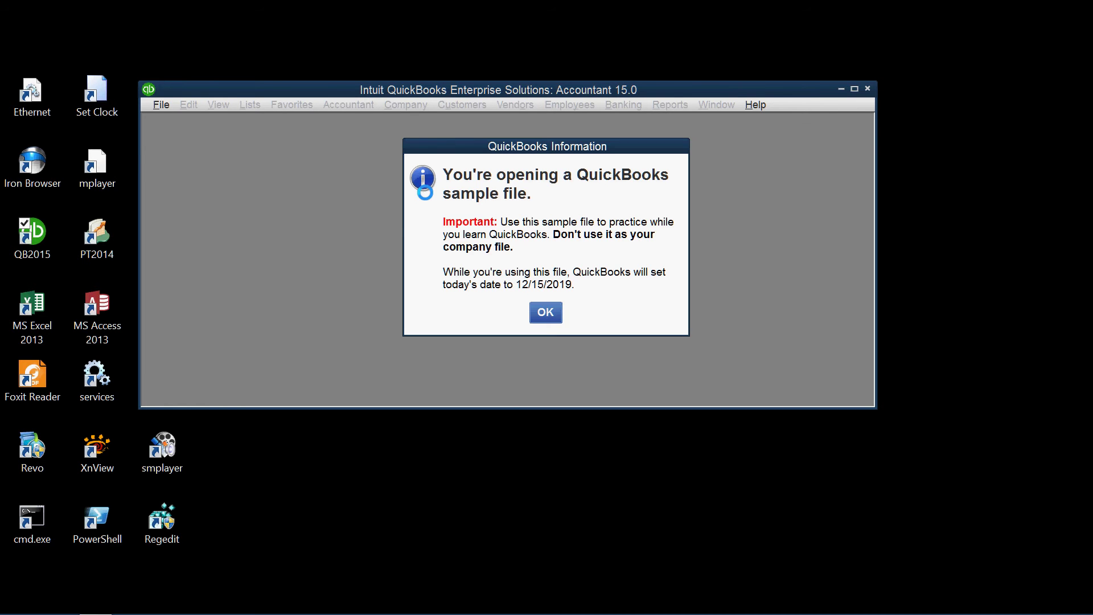
pyautogui.click(556, 318)
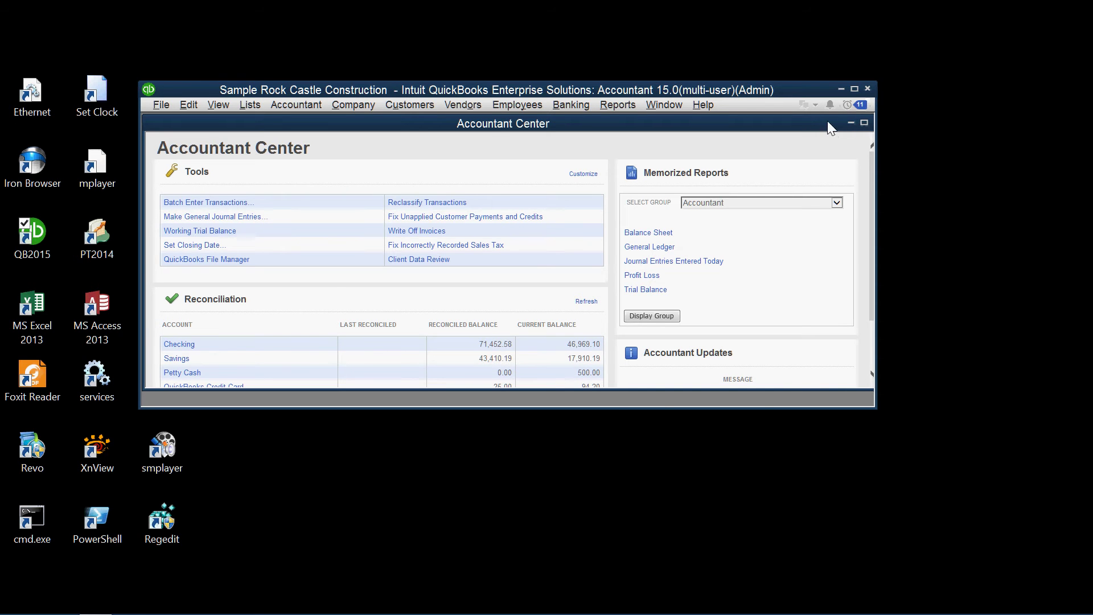
pyautogui.click(849, 124)
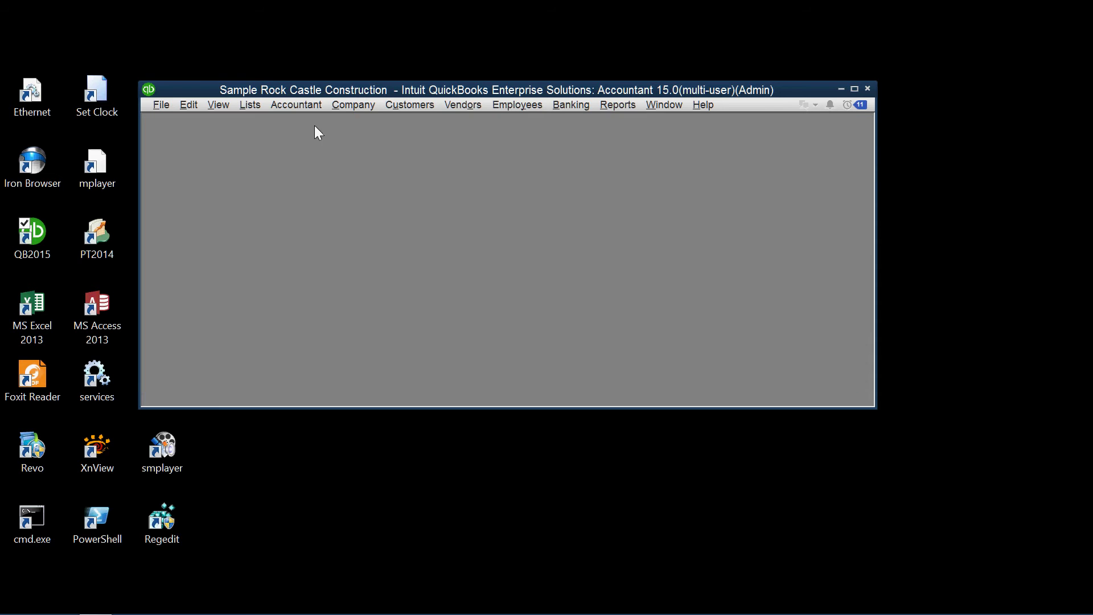
pyautogui.click(160, 106)
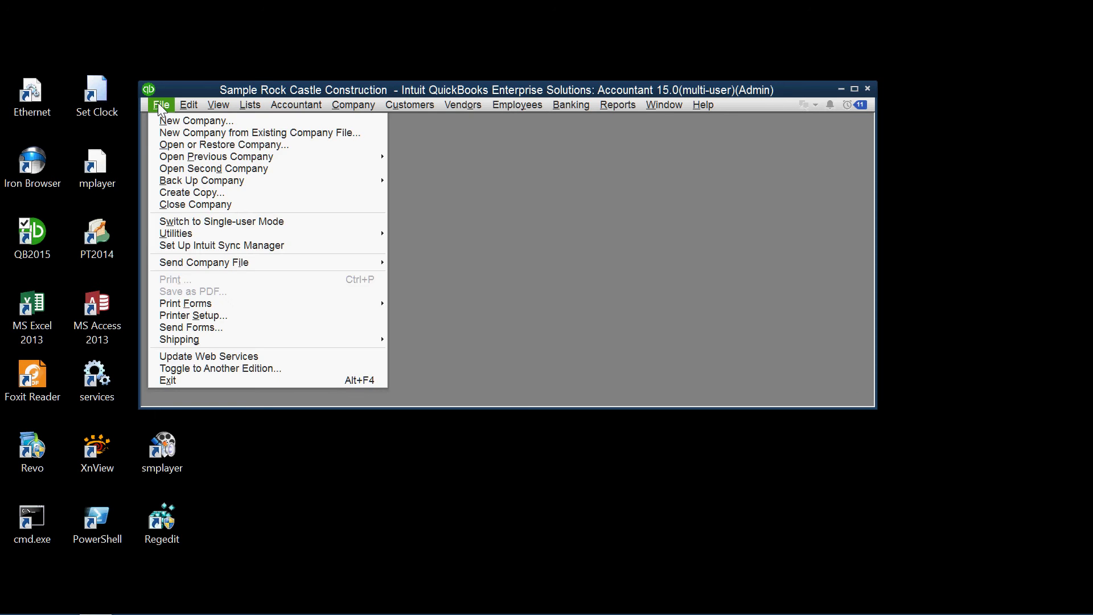
pyautogui.moveTo(189, 238)
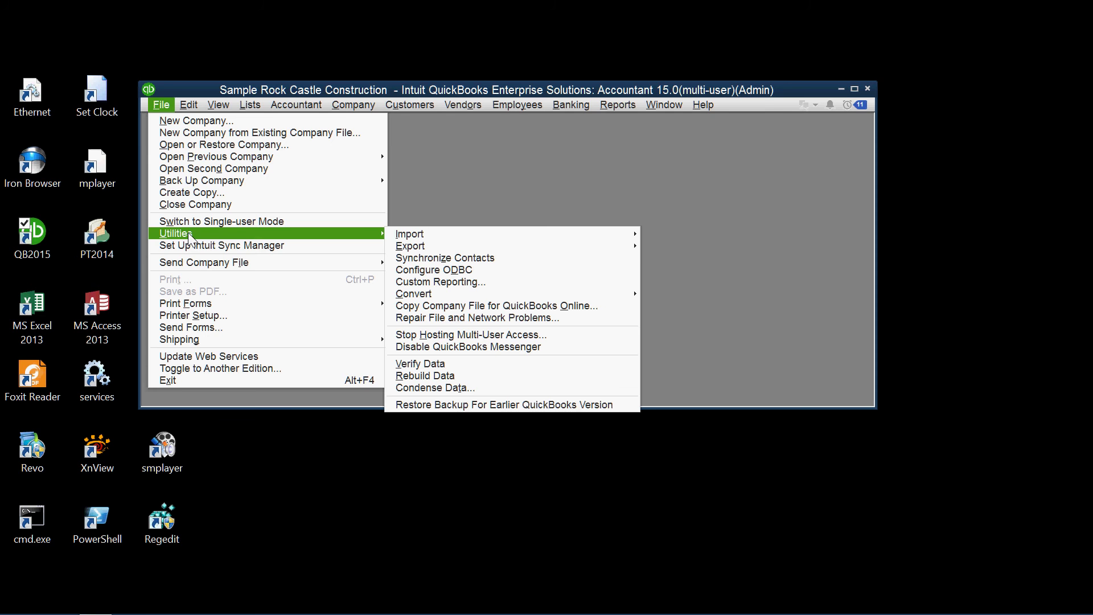
pyautogui.click(465, 269)
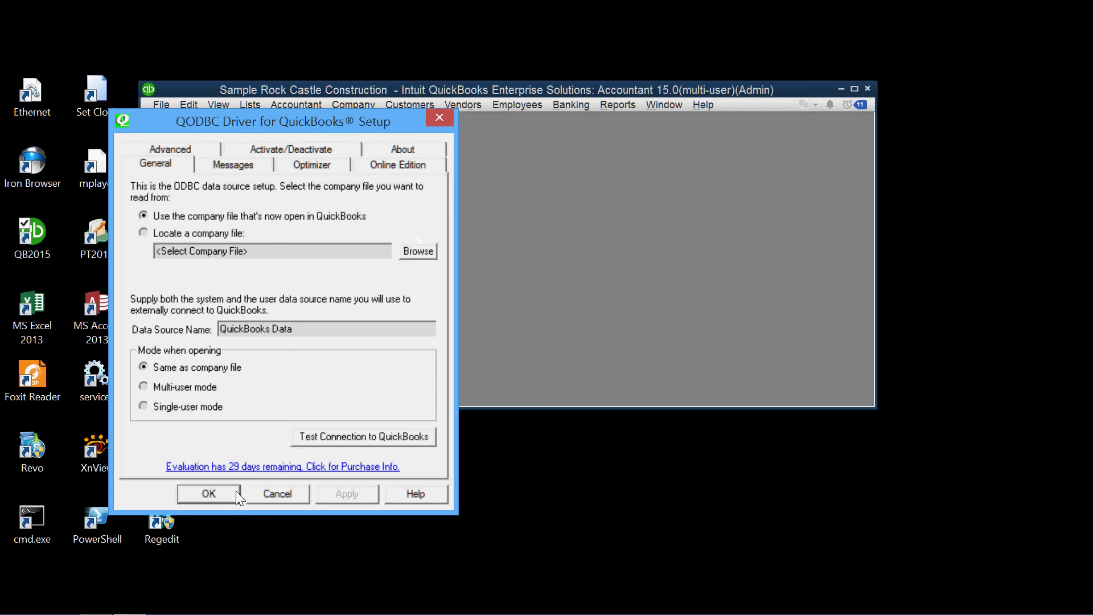
pyautogui.click(267, 491)
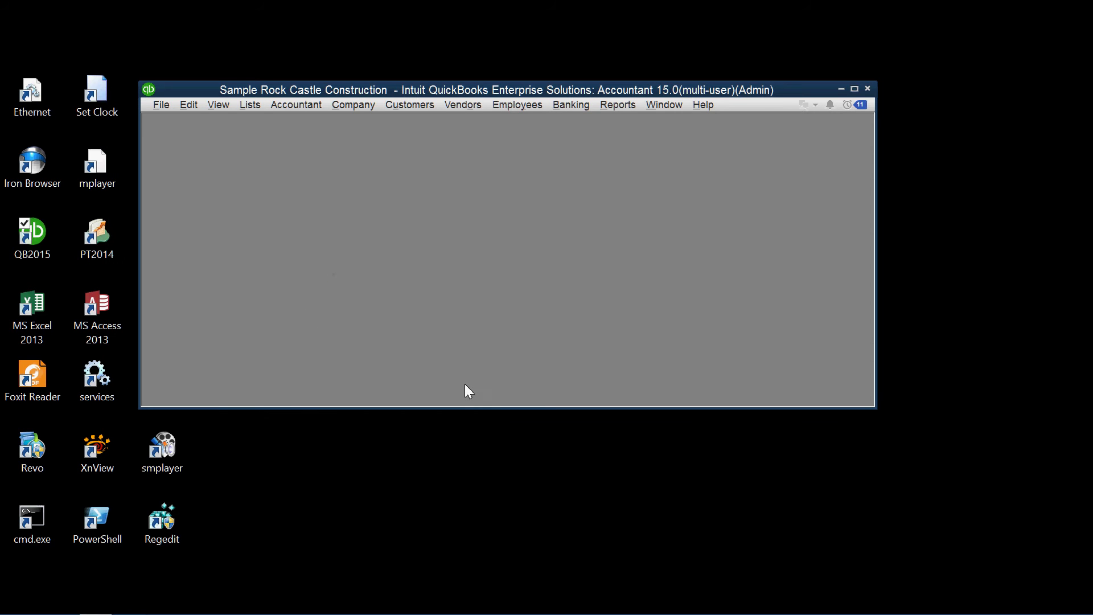
pyautogui.moveTo(814, 612)
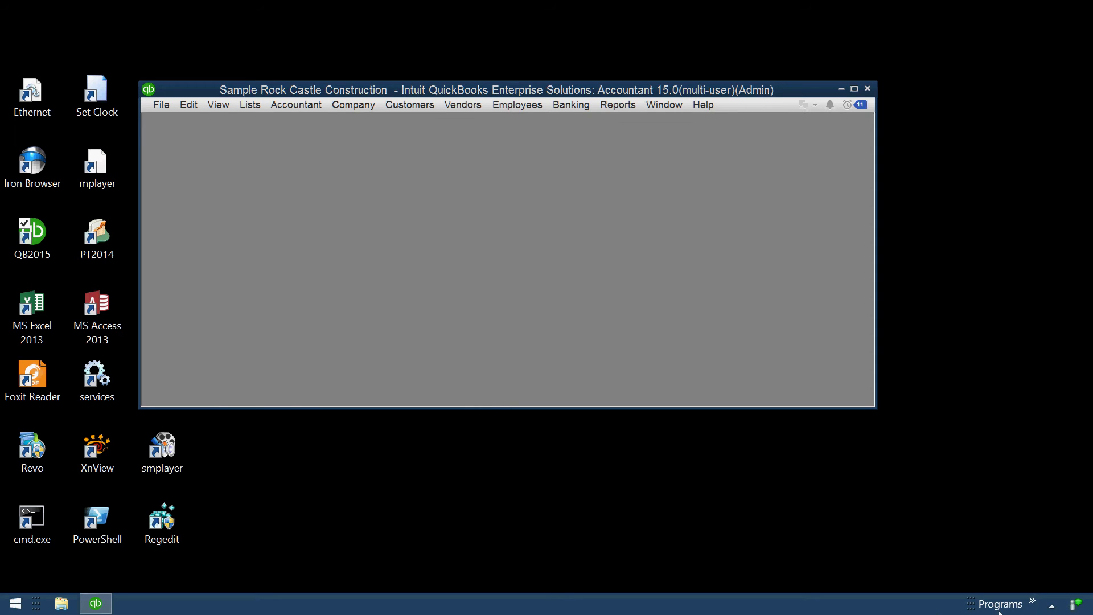
pyautogui.click(1033, 604)
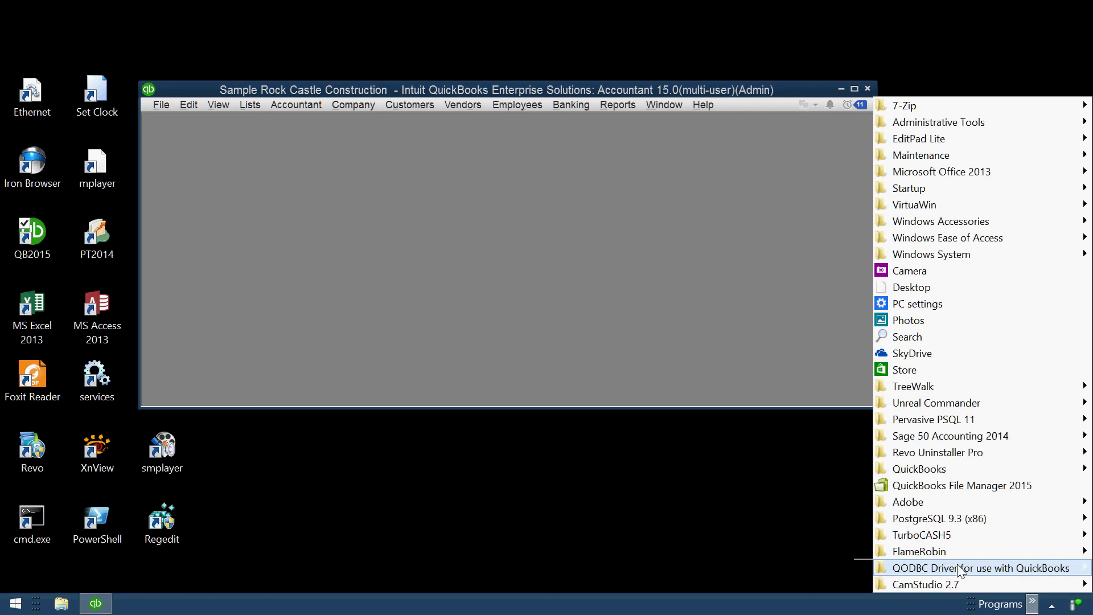
pyautogui.moveTo(949, 569)
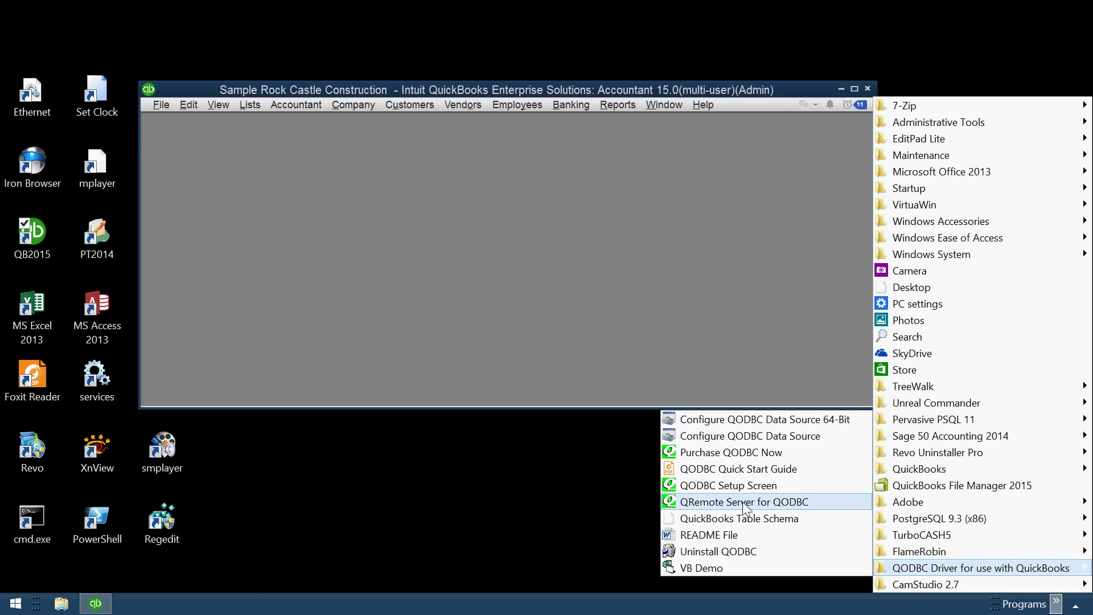
pyautogui.click(744, 503)
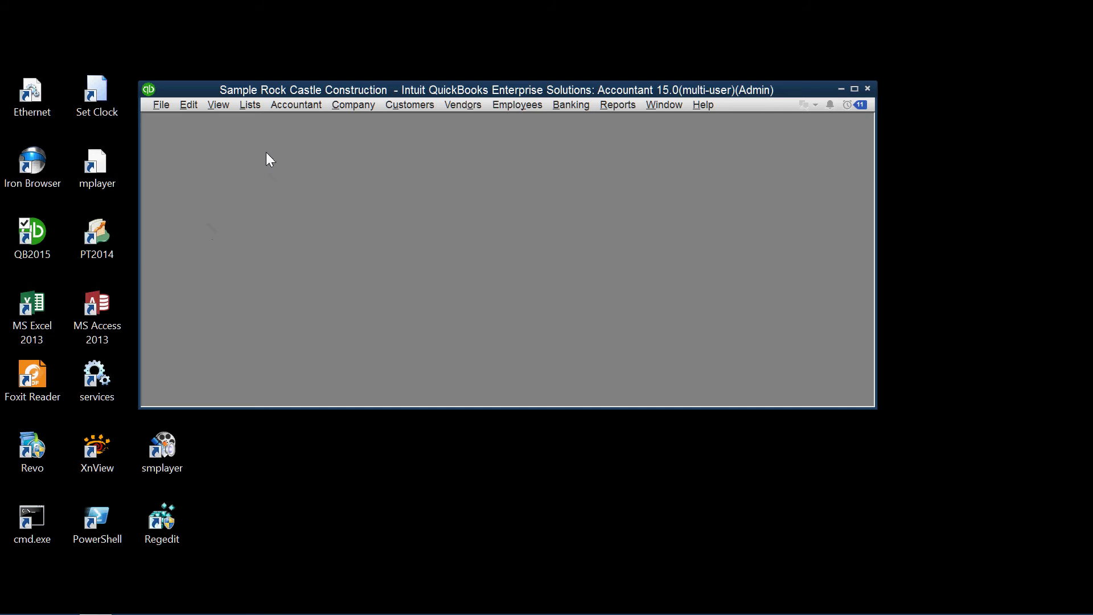
# - Bring up Configure ODBC from File > Utilities, review the Advanced and Optimizer tabs, then return to General
pyautogui.click(165, 102)
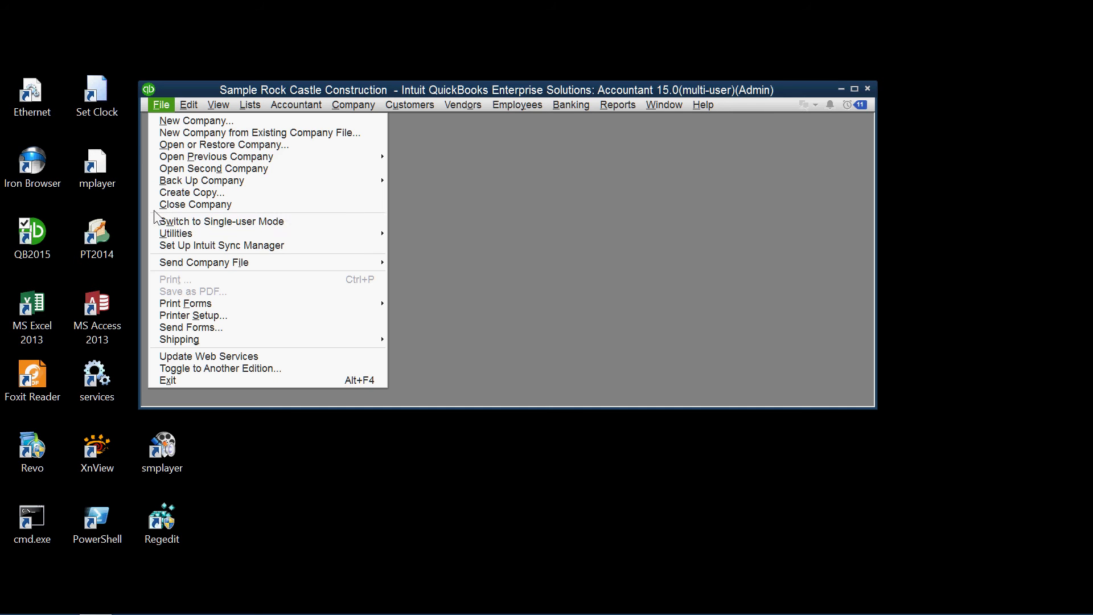
pyautogui.moveTo(180, 231)
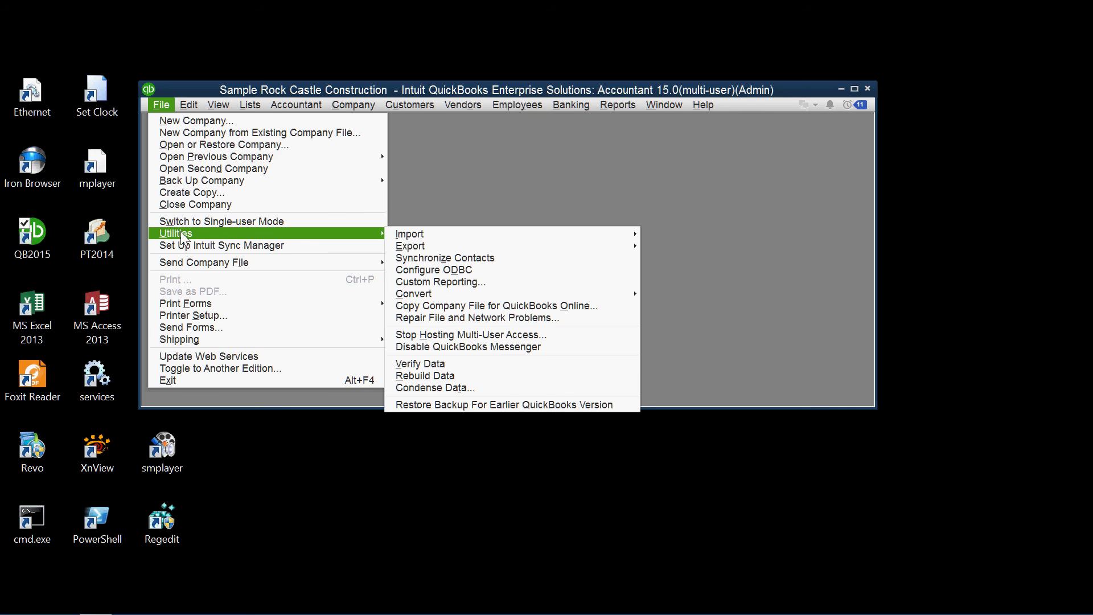
pyautogui.click(429, 271)
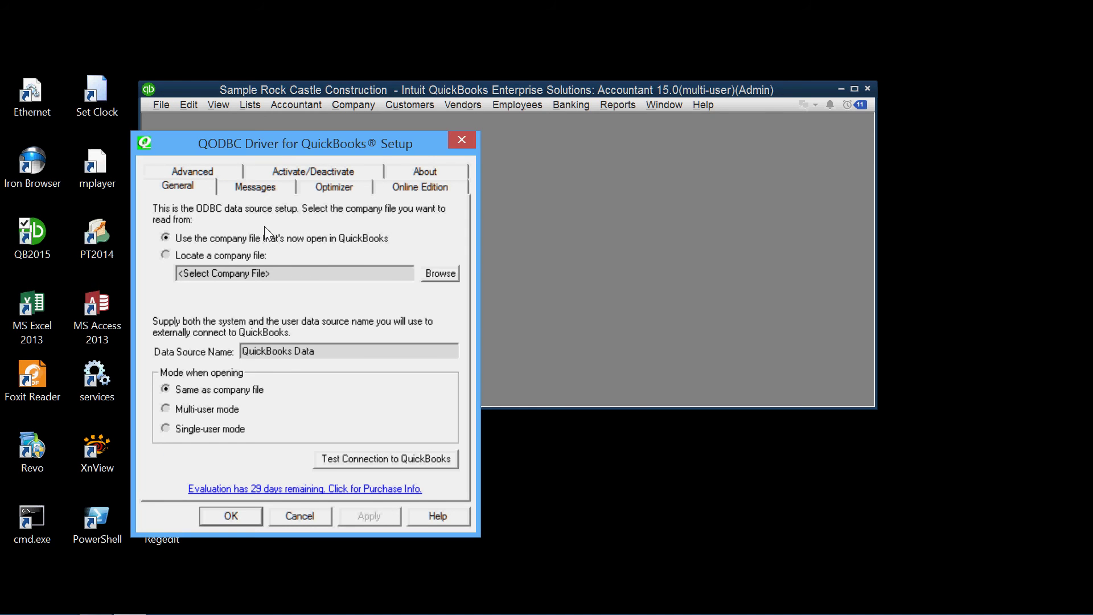
pyautogui.click(199, 170)
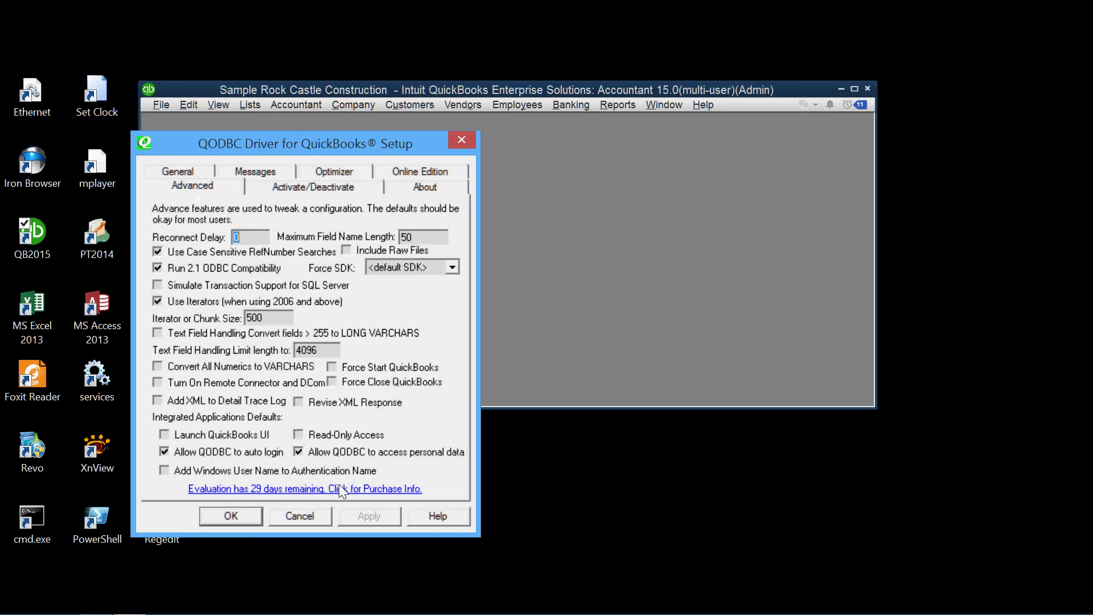
pyautogui.click(335, 172)
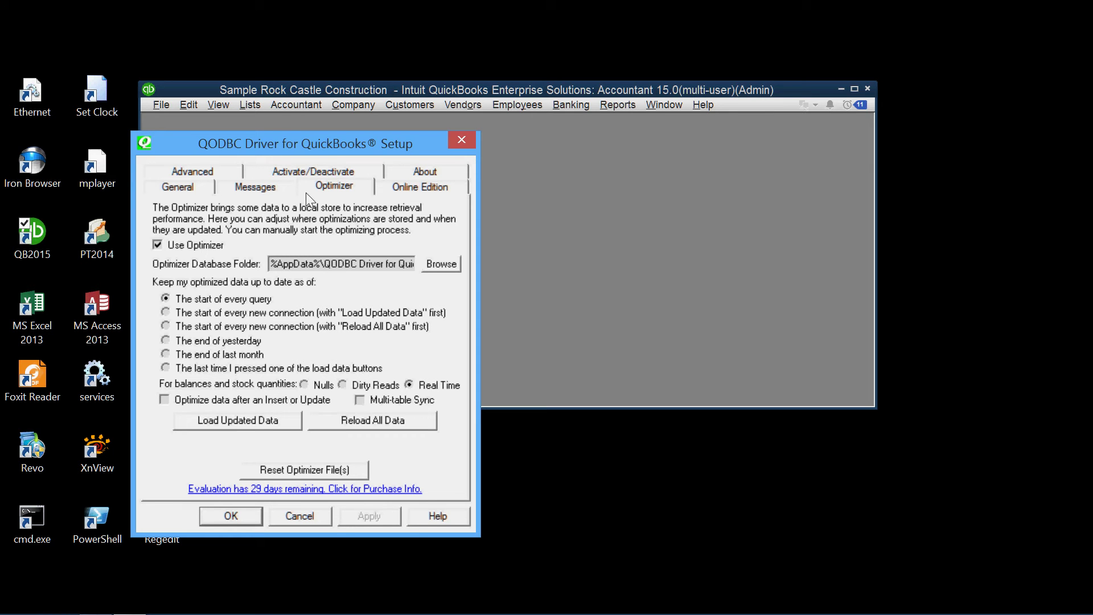
pyautogui.click(188, 186)
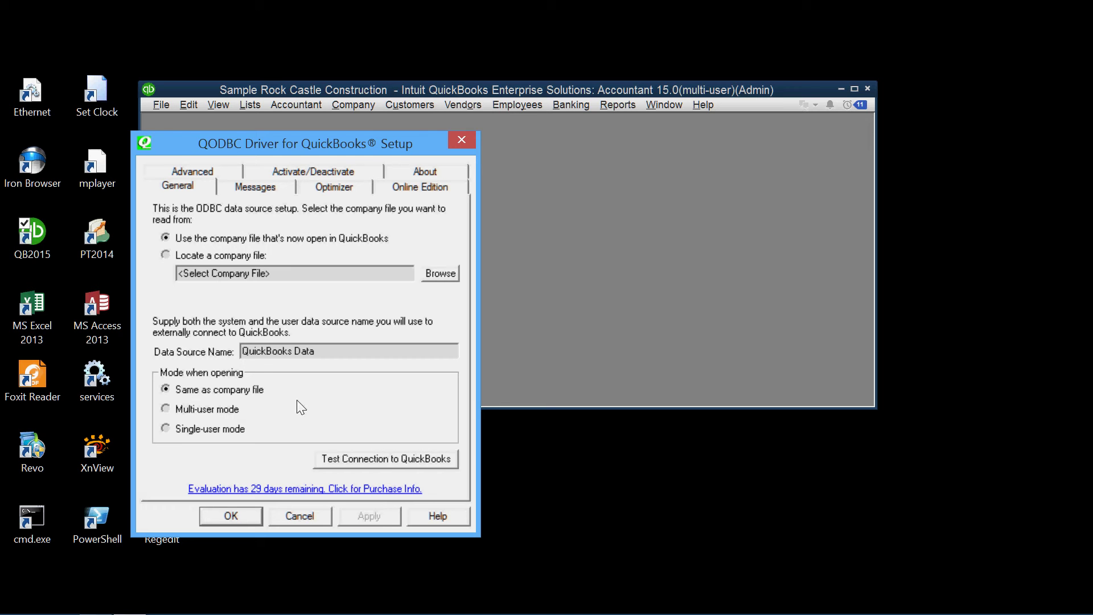
# - Run a successful QODBC Test Connection to QuickBooks and accept the setup with OK
pyautogui.click(380, 461)
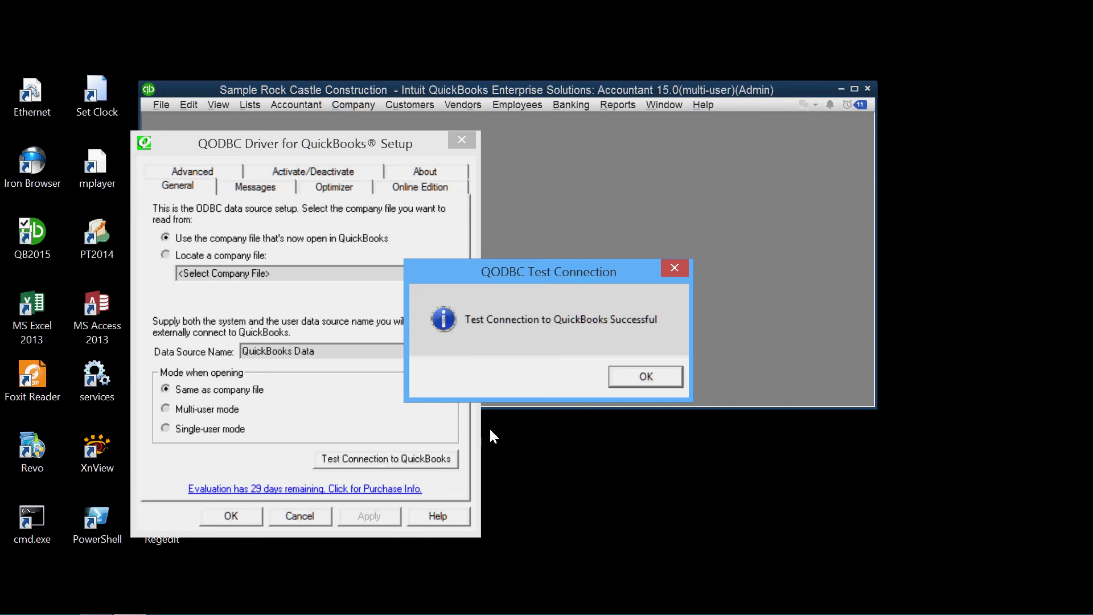
pyautogui.click(647, 435)
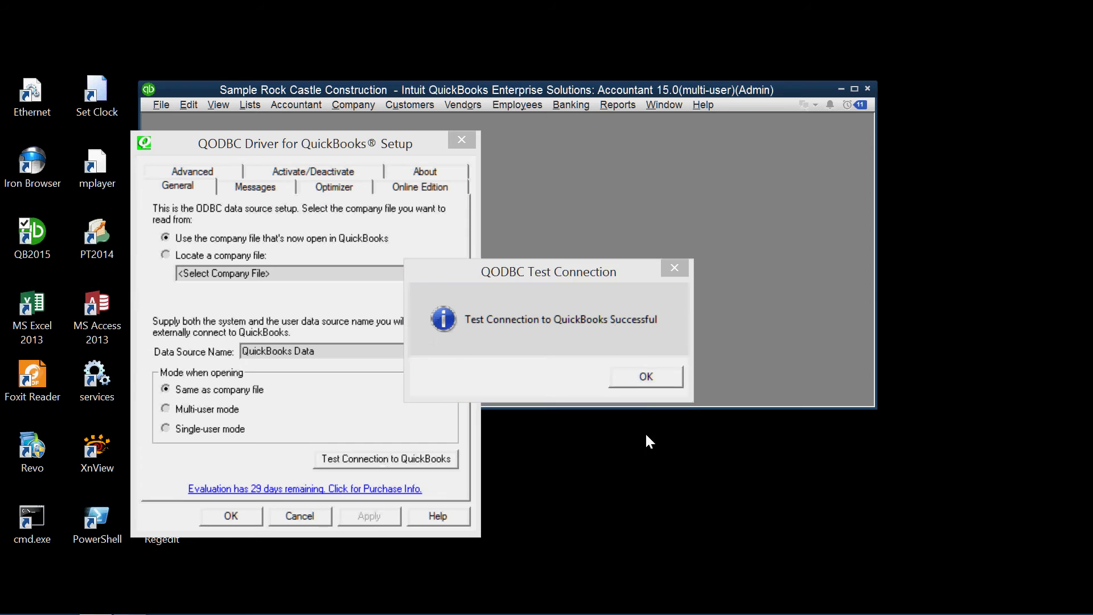
pyautogui.click(643, 374)
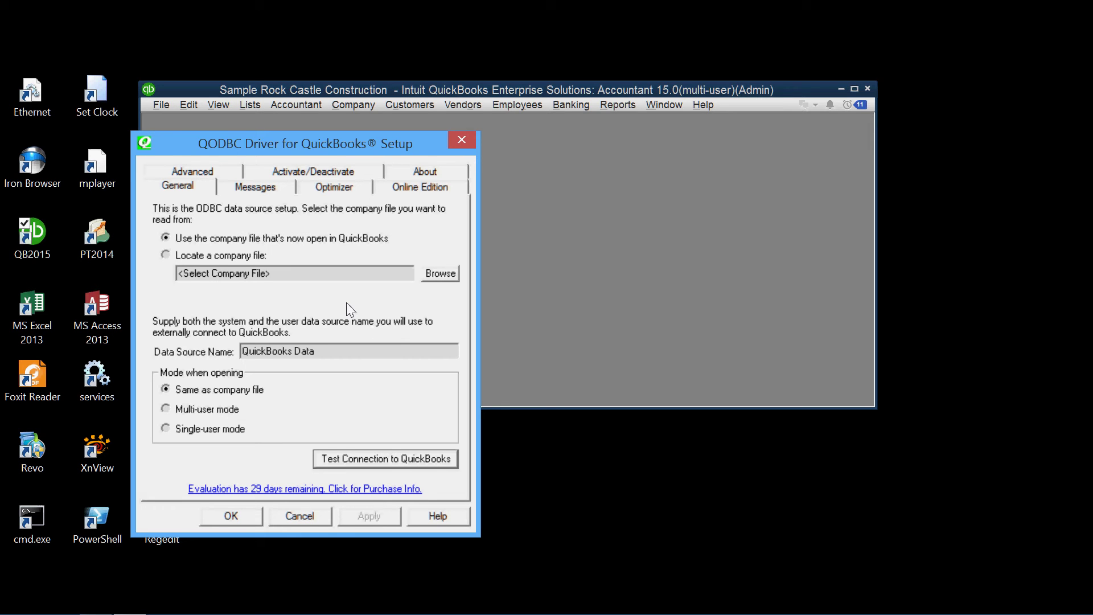
pyautogui.click(231, 515)
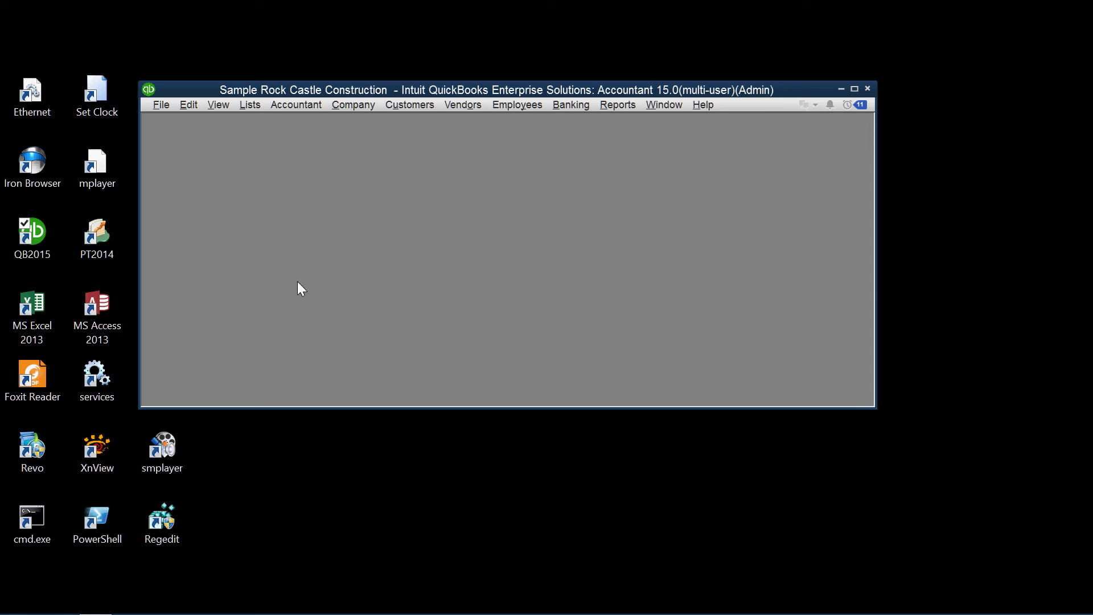
# - Launch the 64-bit QODBC data source configuration from the installed programs list
pyautogui.moveTo(1013, 612)
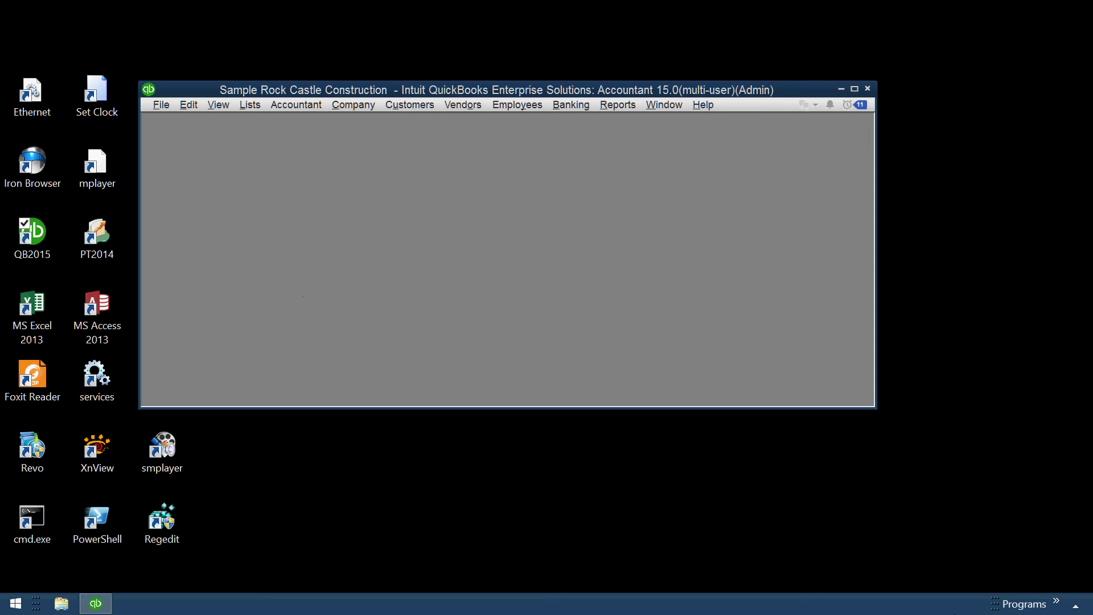
pyautogui.click(1057, 604)
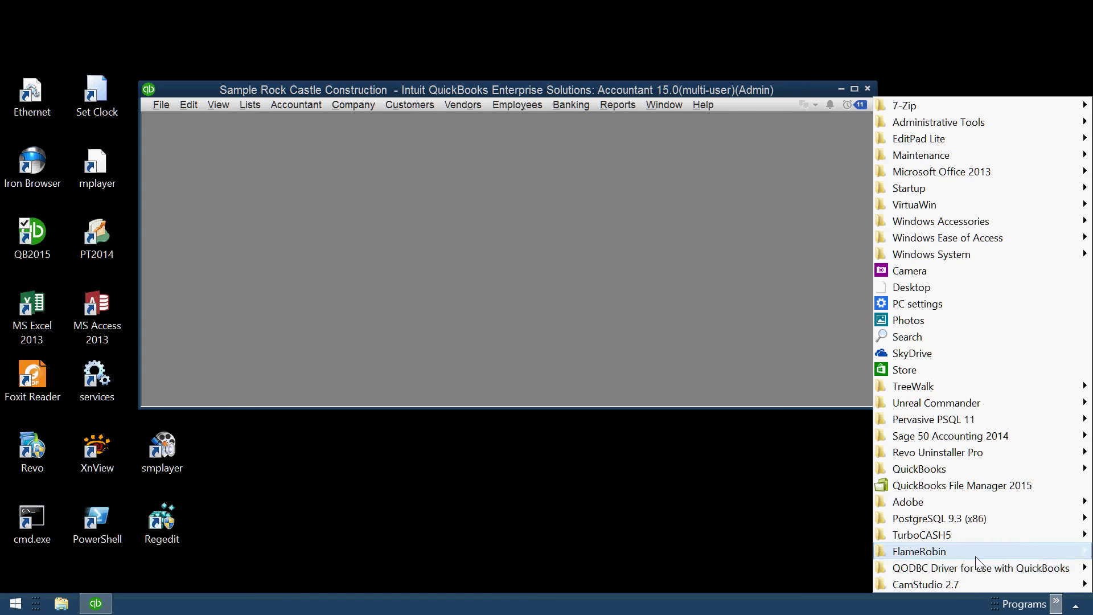
pyautogui.moveTo(910, 569)
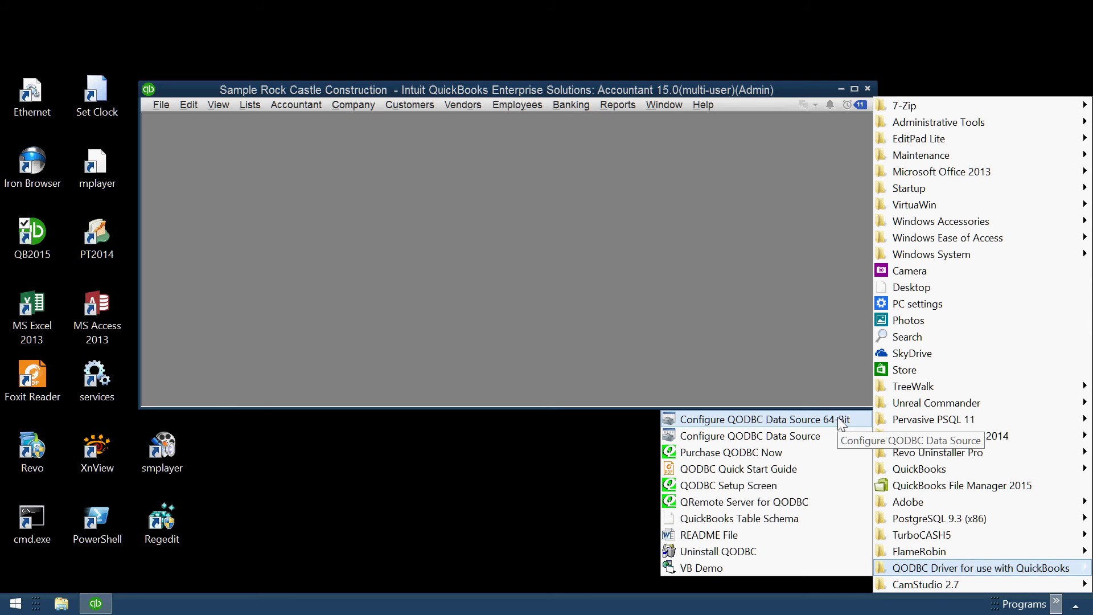
pyautogui.click(773, 419)
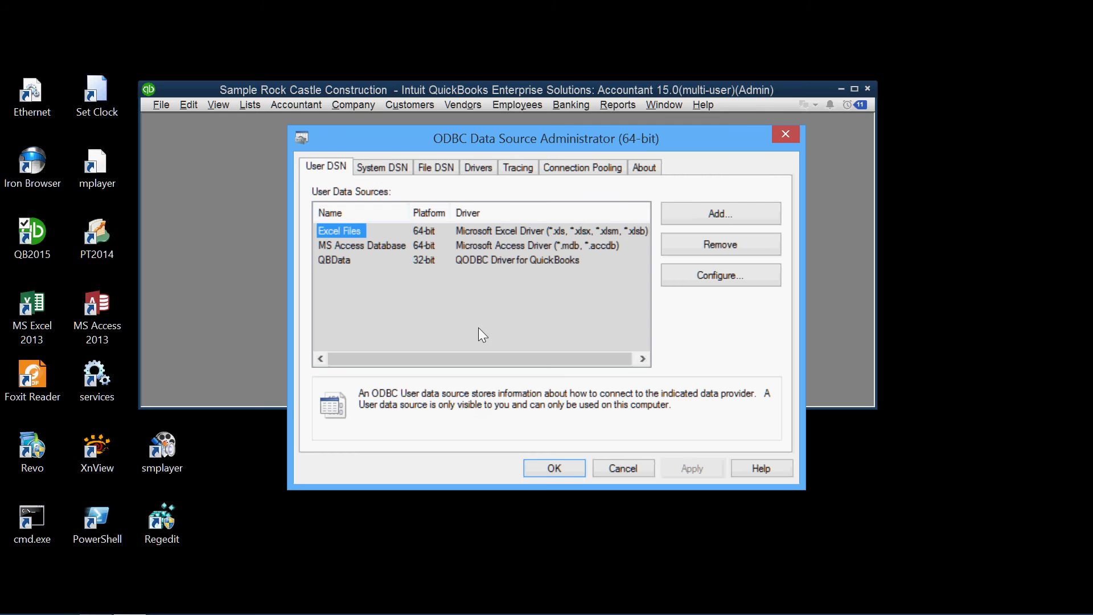
# - On the System DSN tab, configure the QuickBooks Data 64-Bit QRemote data source
pyautogui.click(387, 168)
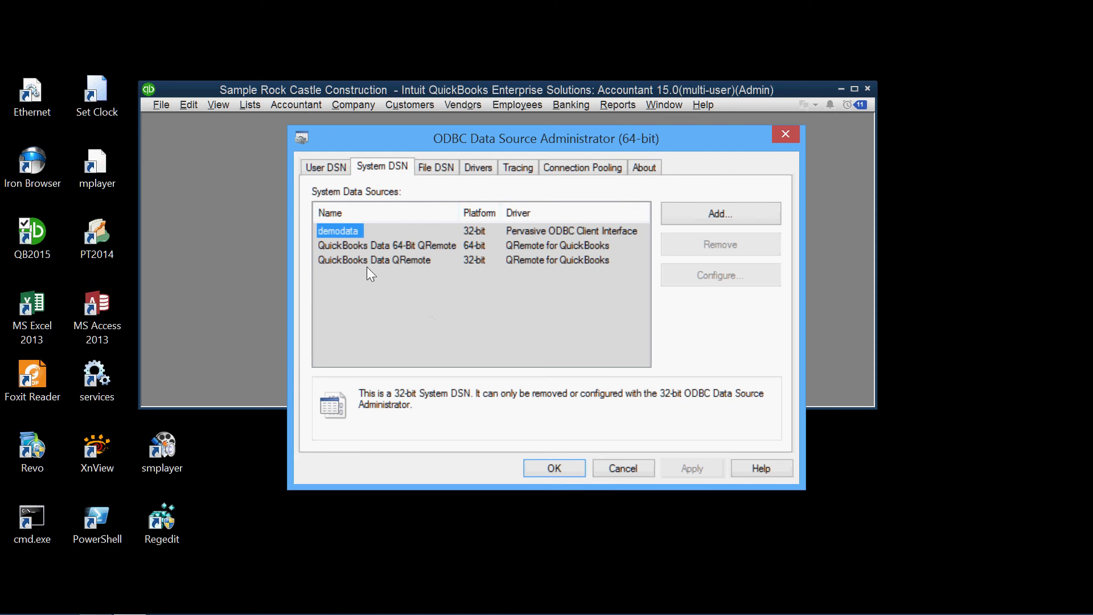
pyautogui.click(404, 245)
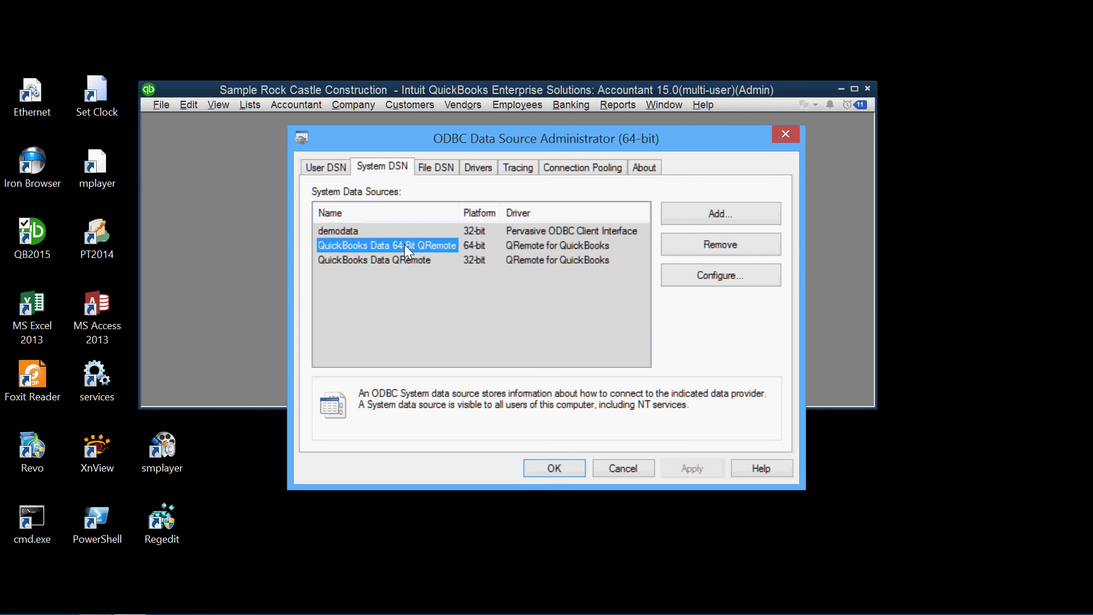
pyautogui.click(721, 276)
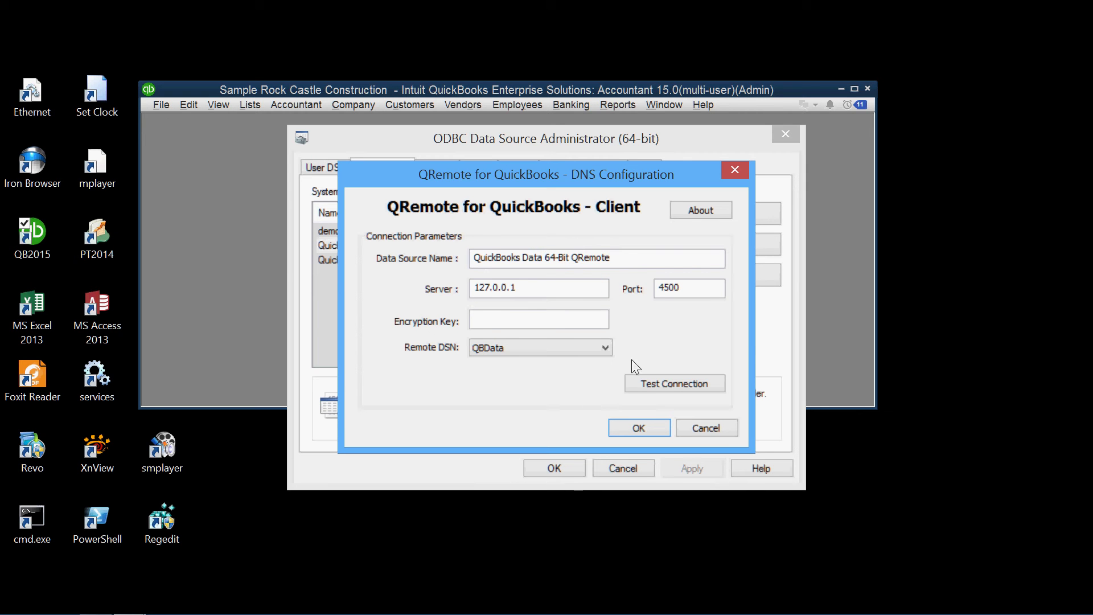
# - Test the QRemote connection, granting QODBC 'Yes, always' access even if QuickBooks is not running, then close
pyautogui.click(671, 383)
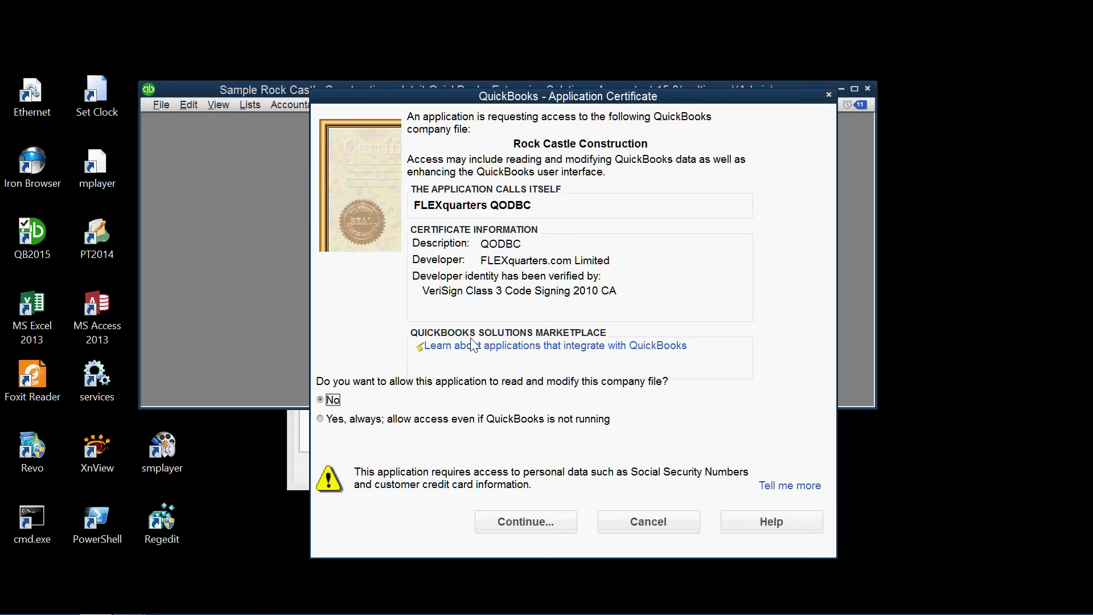
pyautogui.click(325, 421)
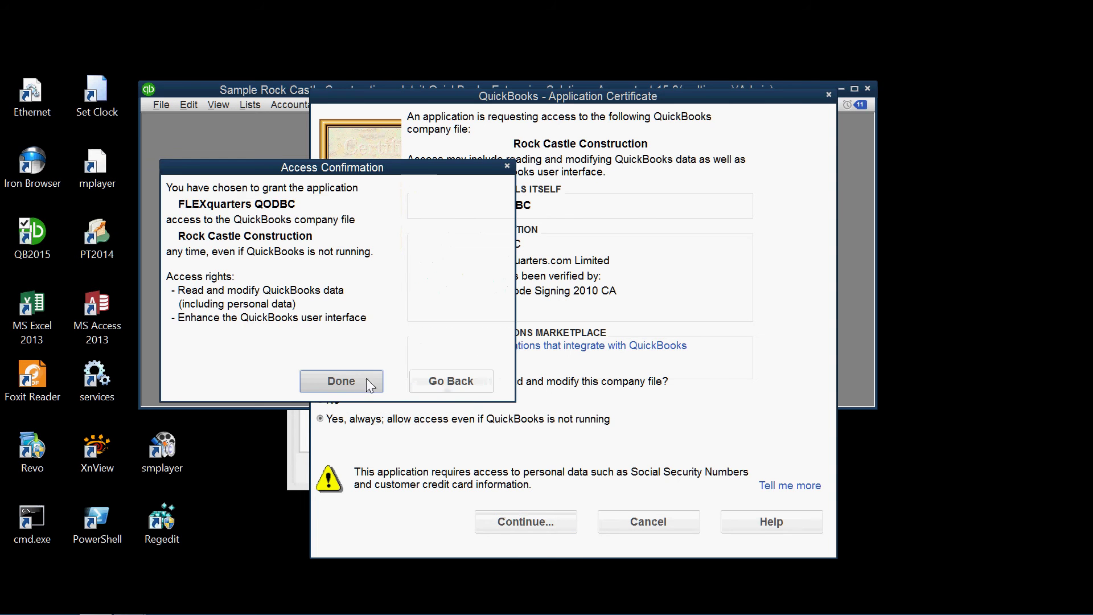
pyautogui.click(358, 379)
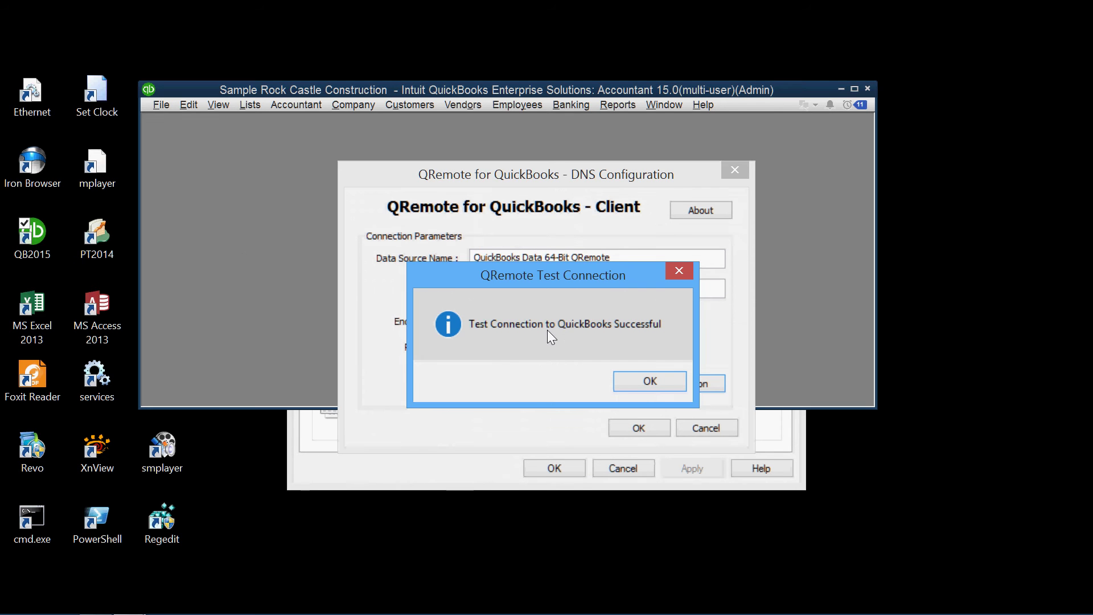
pyautogui.click(646, 382)
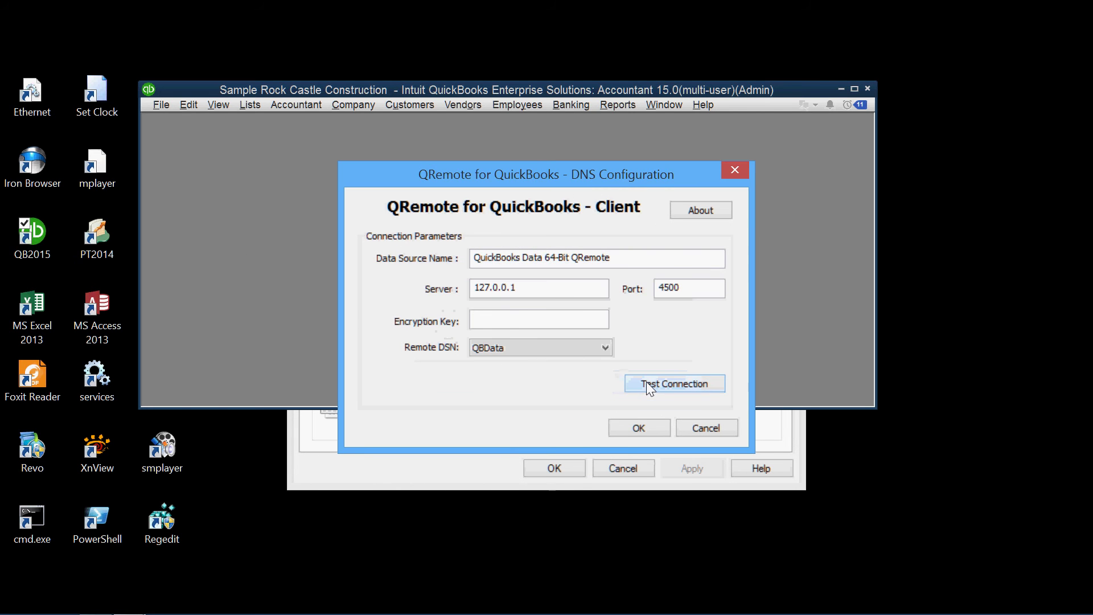
pyautogui.click(639, 428)
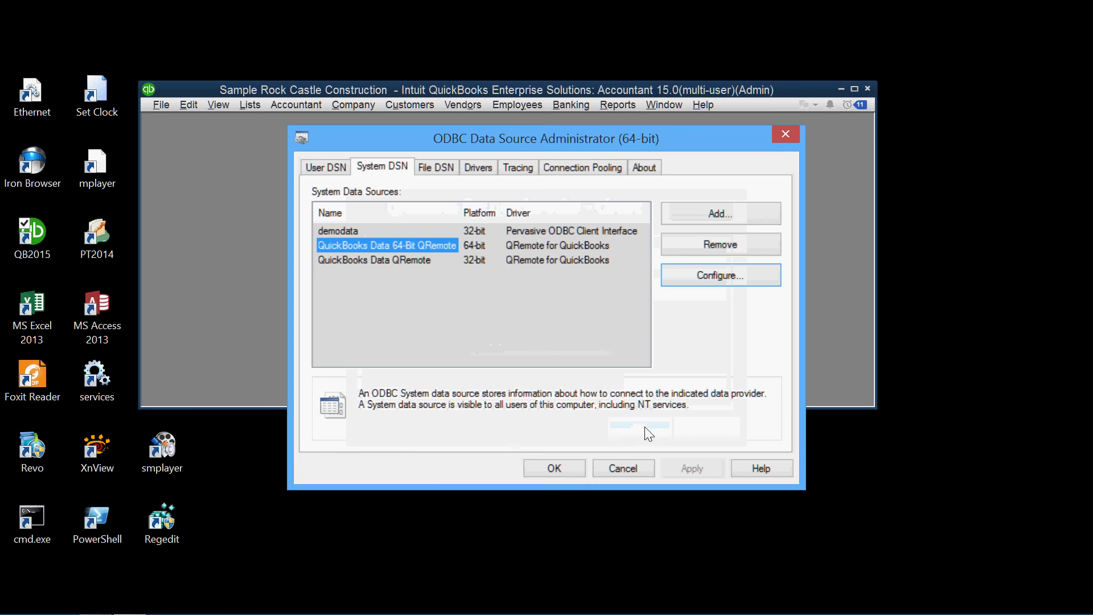
# - Close the ODBC Data Source Administrator with OK and start MS Excel 2013 from the desktop
pyautogui.click(551, 471)
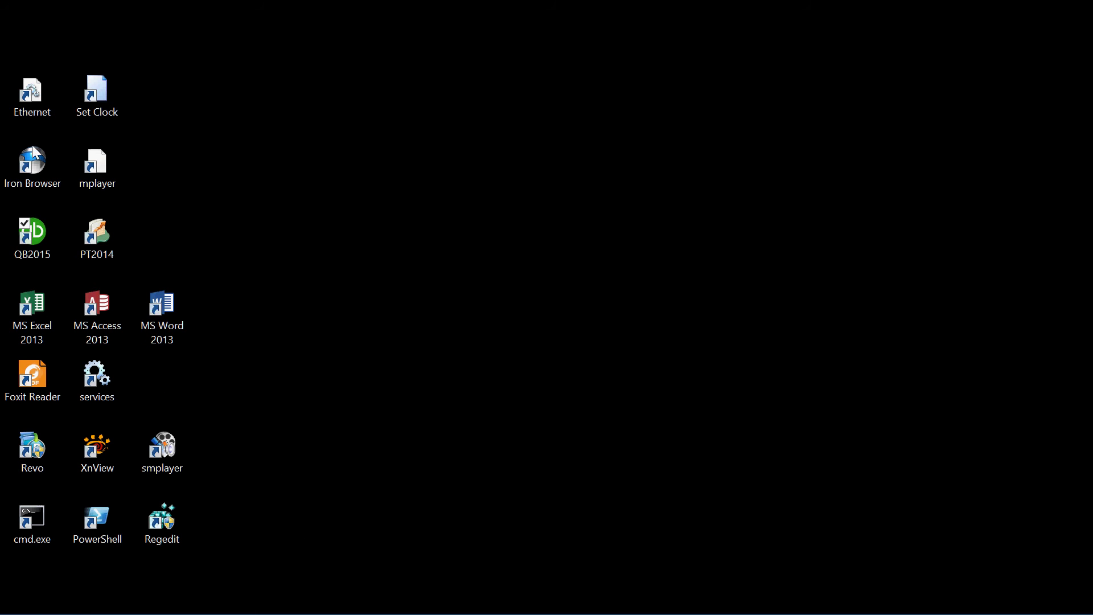
pyautogui.doubleClick(39, 305)
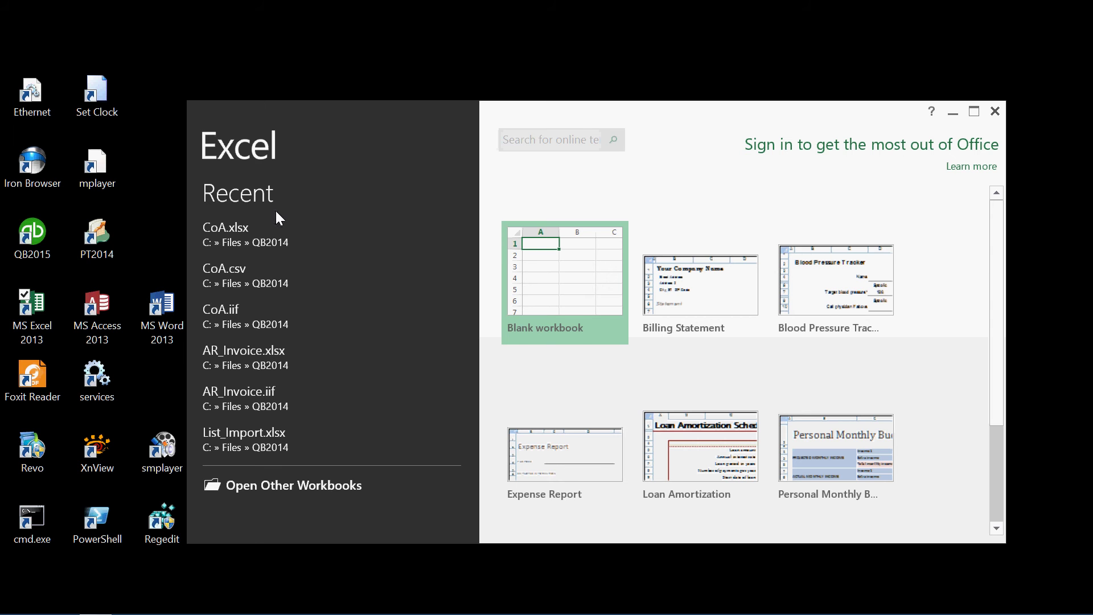
# - Create a blank workbook and import via DATA > From Microsoft Query using QuickBooks Data 64-Bit QRemote
pyautogui.click(559, 267)
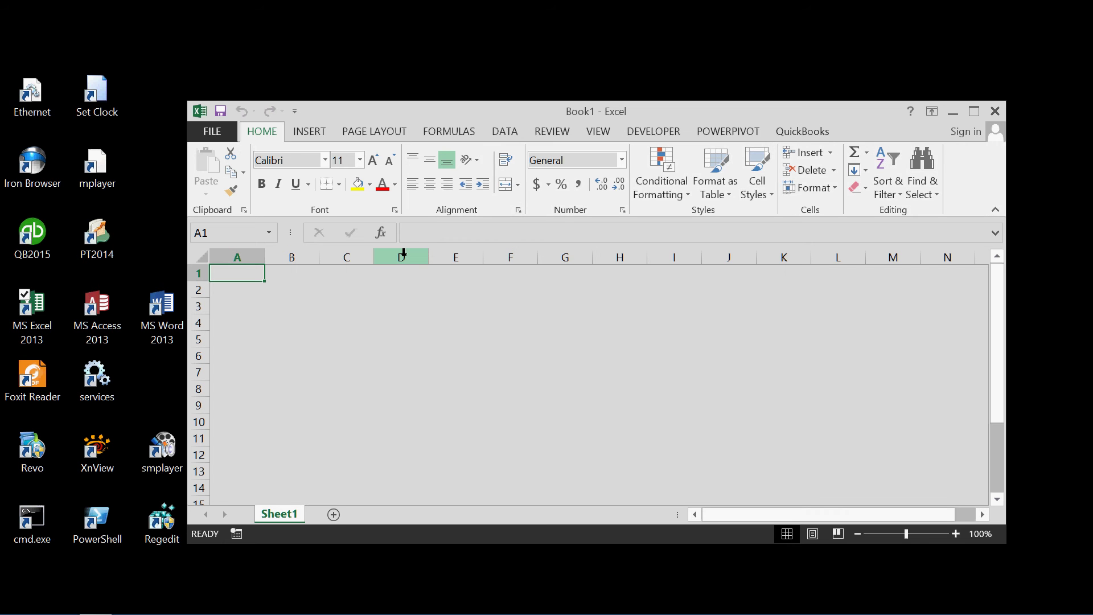
pyautogui.click(359, 93)
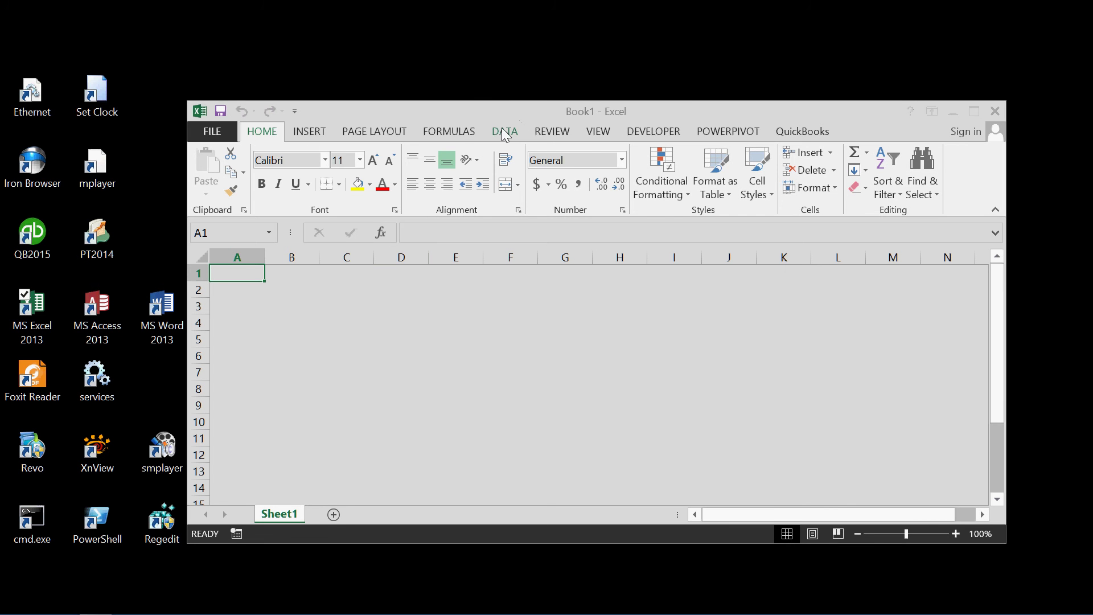
pyautogui.click(503, 132)
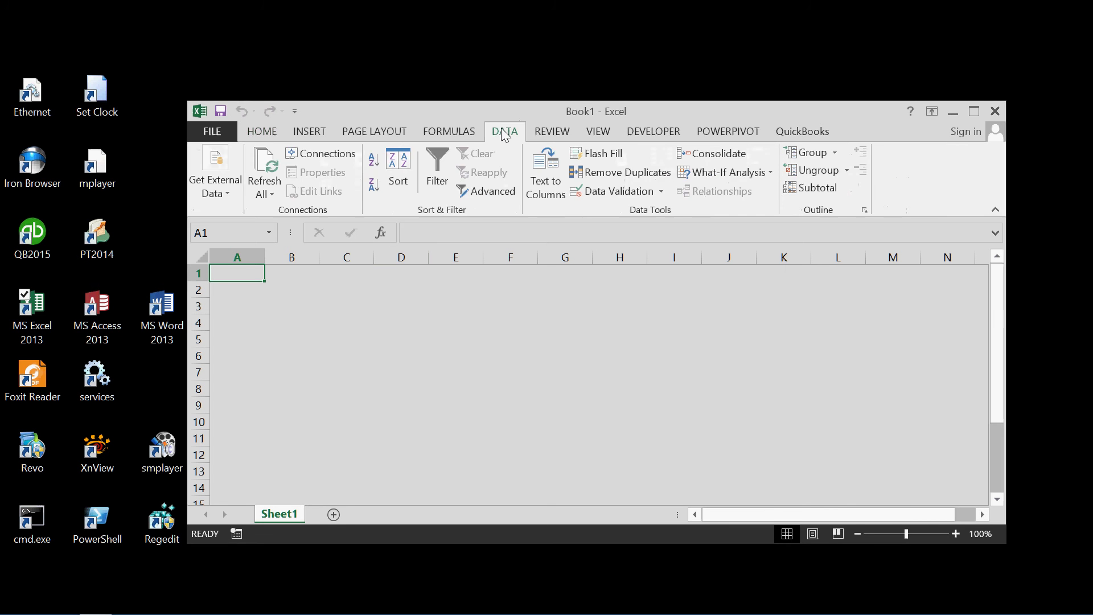
pyautogui.click(230, 197)
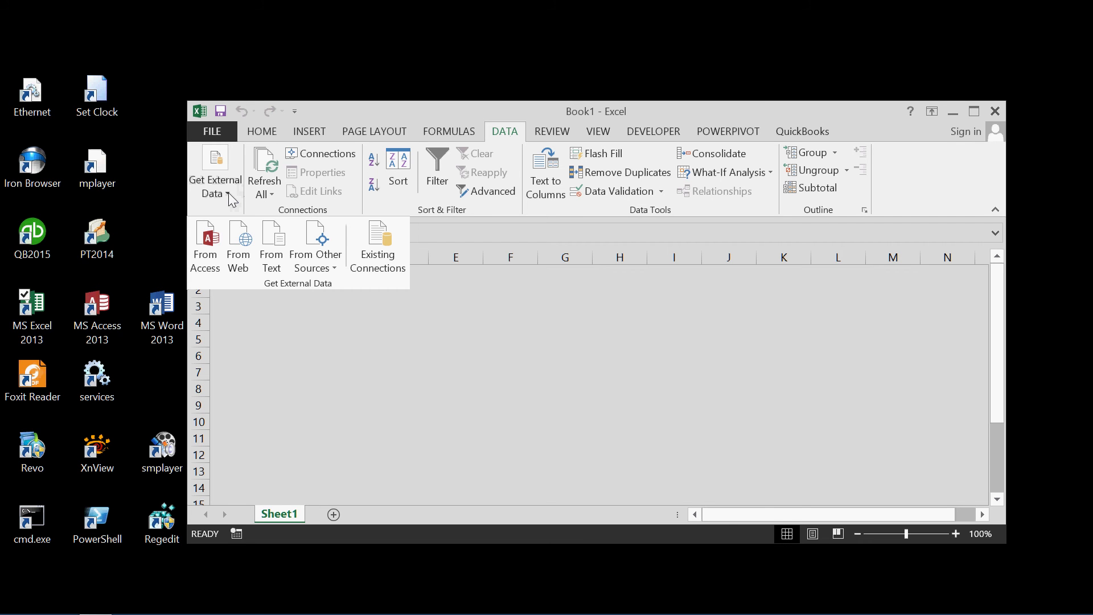
pyautogui.click(334, 271)
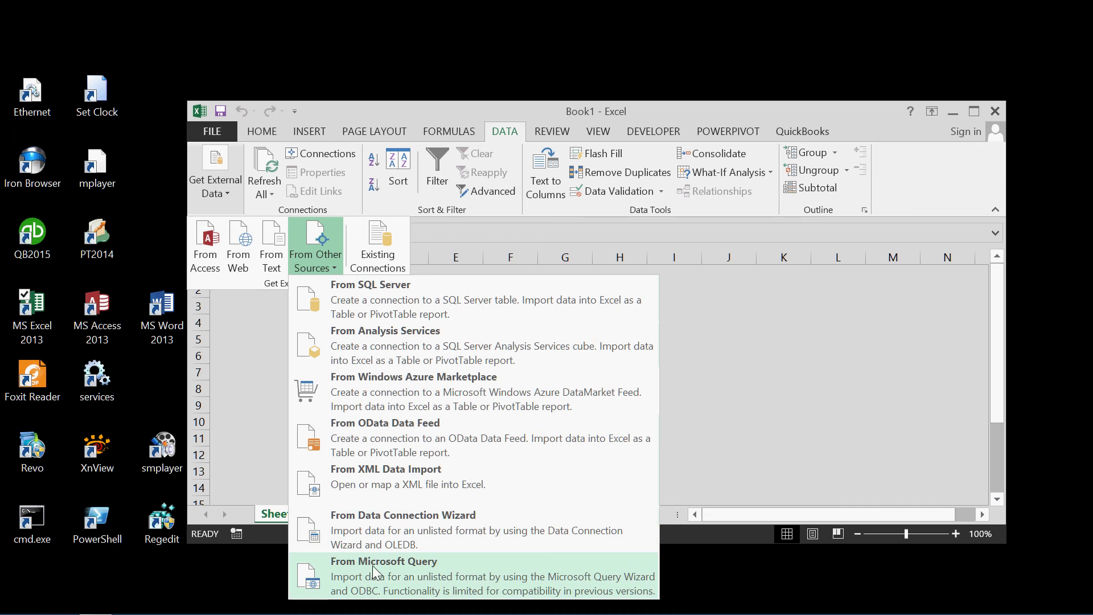
pyautogui.click(402, 562)
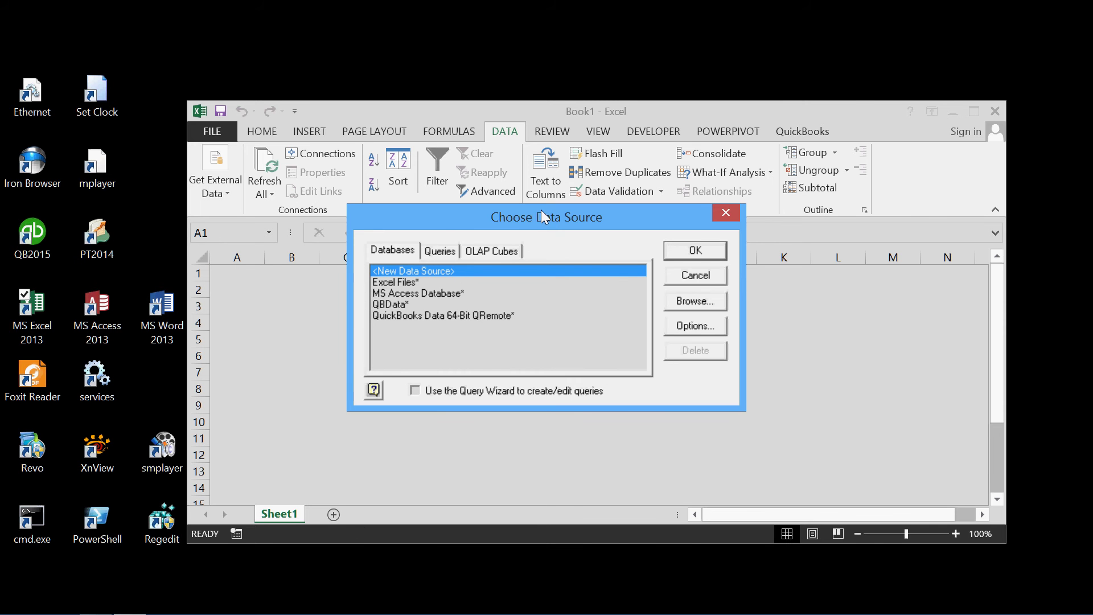
pyautogui.click(450, 314)
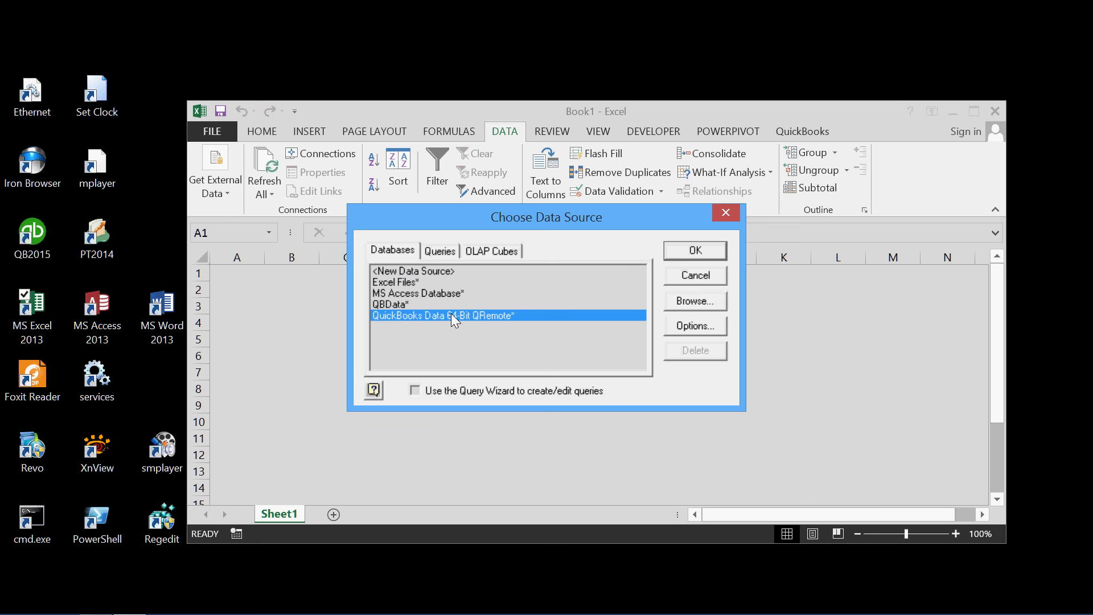
# - Connect to the QRemote source, scroll the Add Tables list to Check, and add it
pyautogui.click(690, 253)
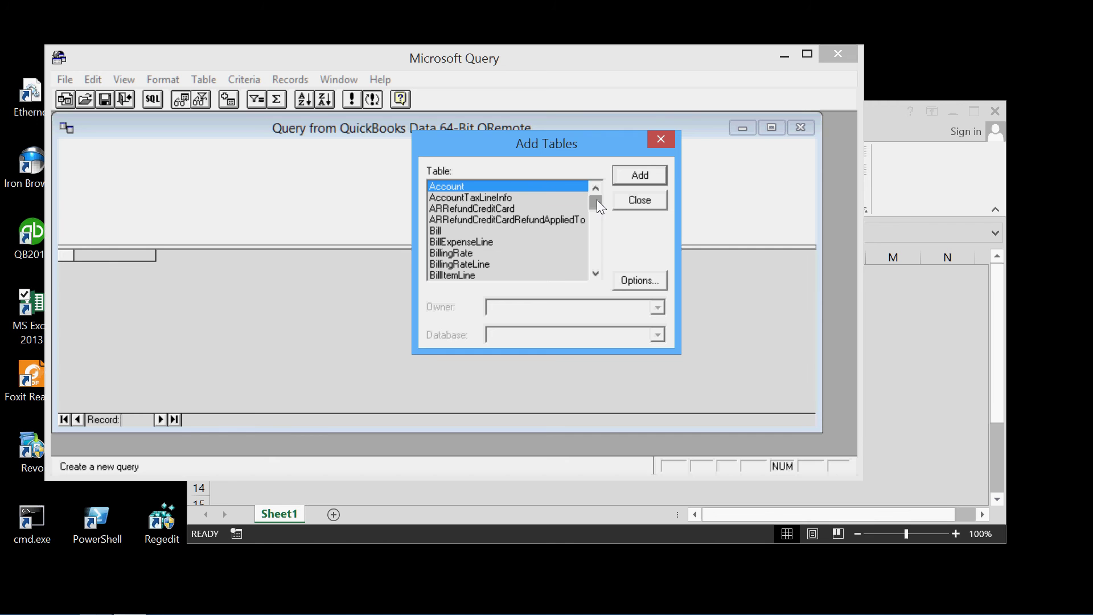
pyautogui.moveTo(597, 201); pyautogui.dragTo(598, 259)
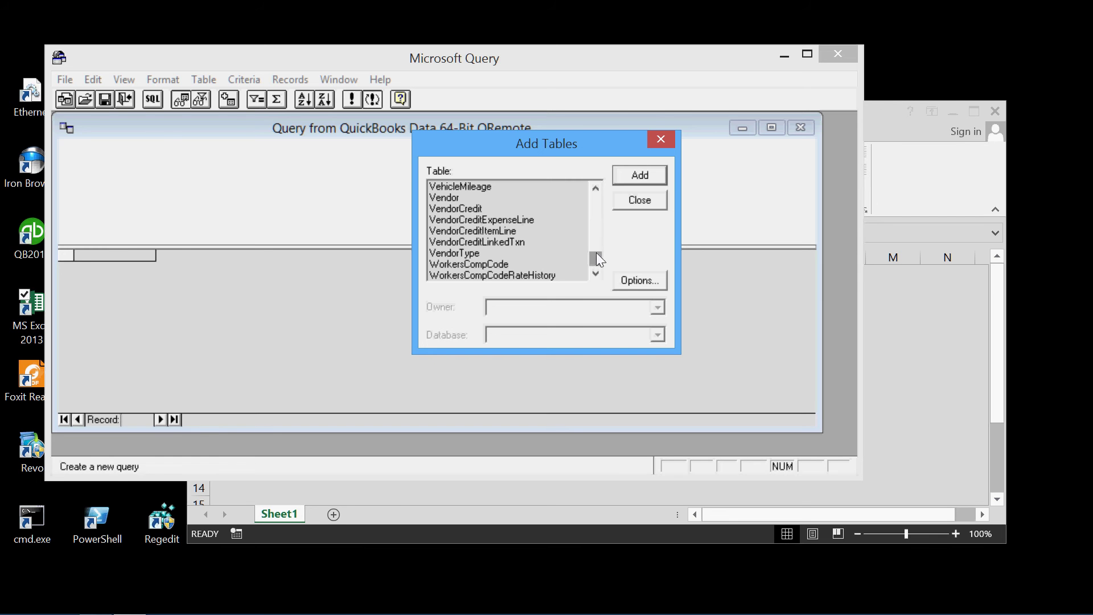
pyautogui.moveTo(597, 254); pyautogui.dragTo(600, 185)
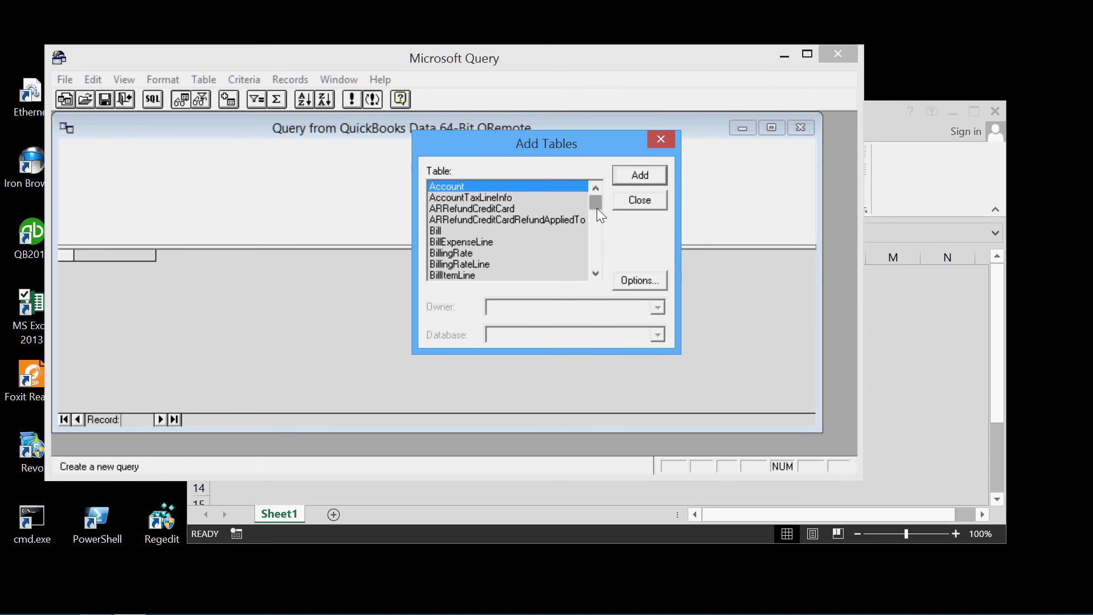
pyautogui.moveTo(594, 202); pyautogui.dragTo(594, 209)
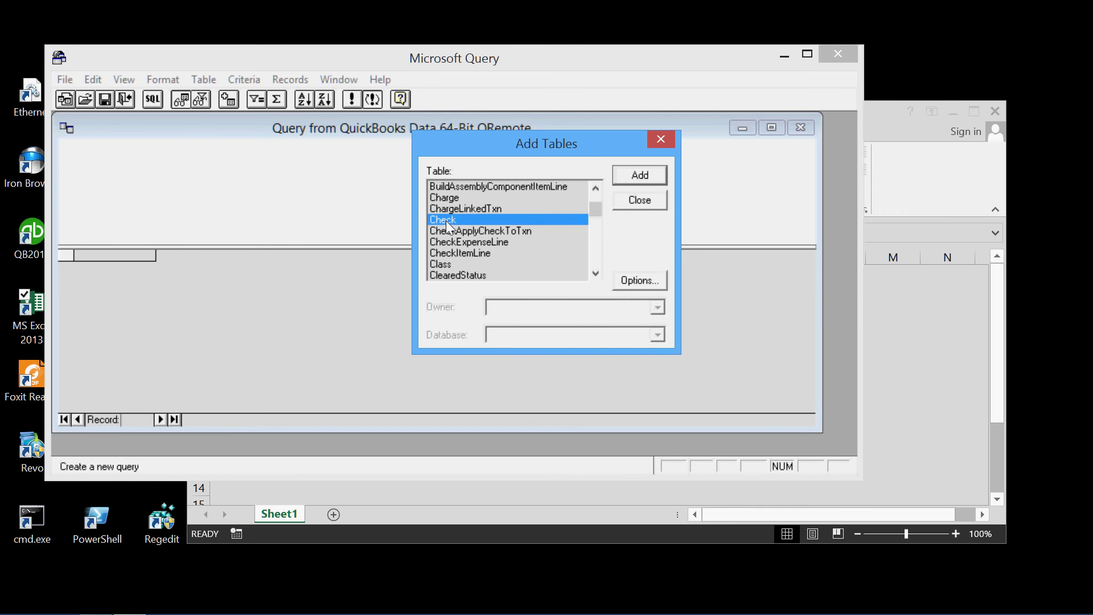
pyautogui.click(637, 174)
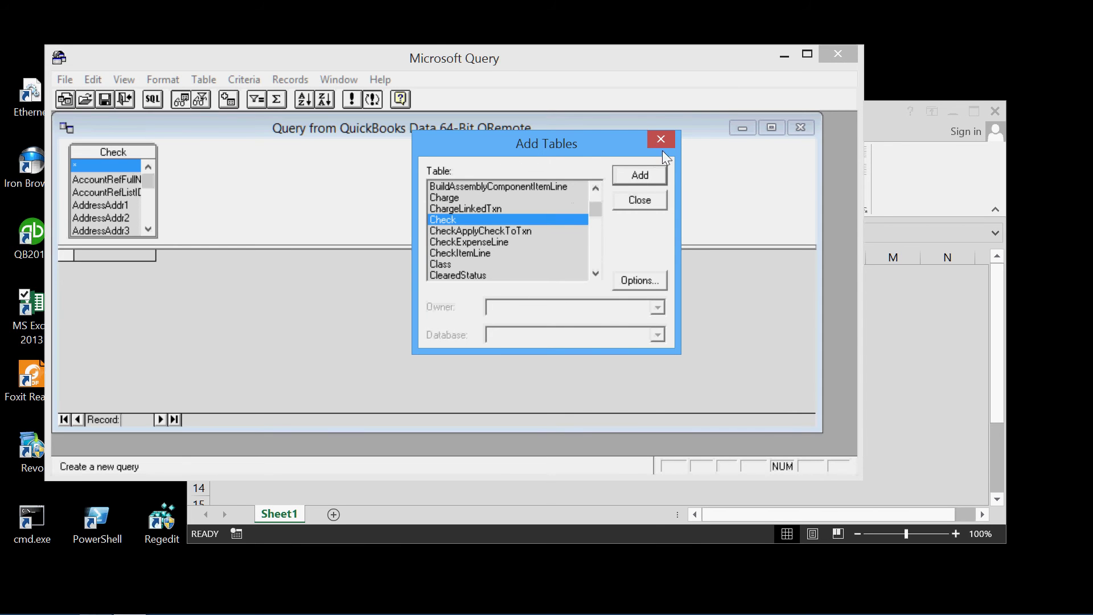
# - Widen the Check field list and drag * into the data pane, retrying after the 'Column not found' error
pyautogui.click(636, 200)
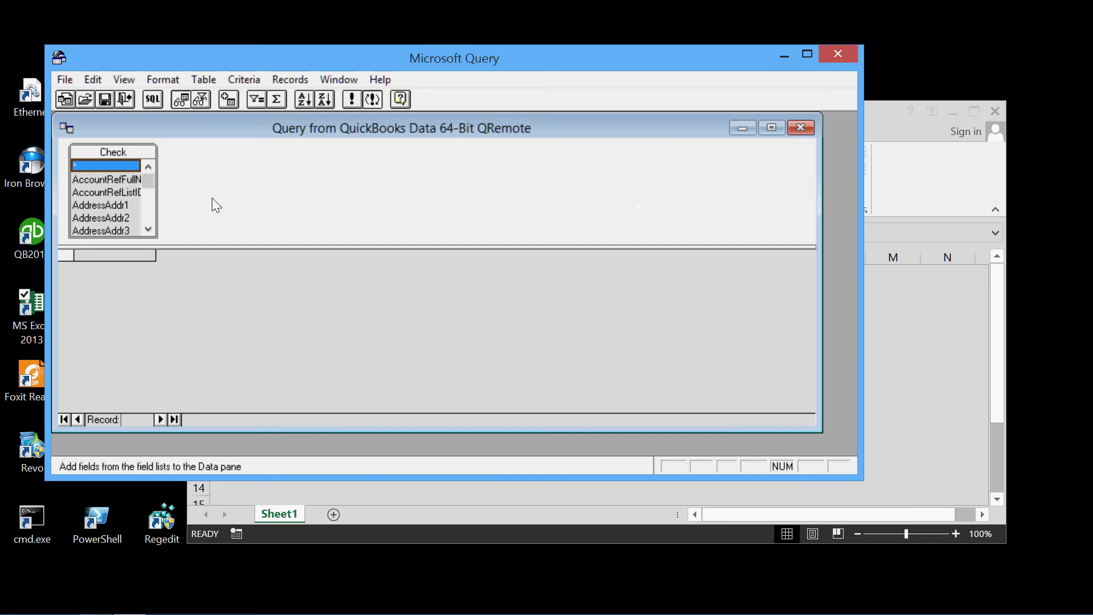
pyautogui.moveTo(158, 202); pyautogui.dragTo(278, 206)
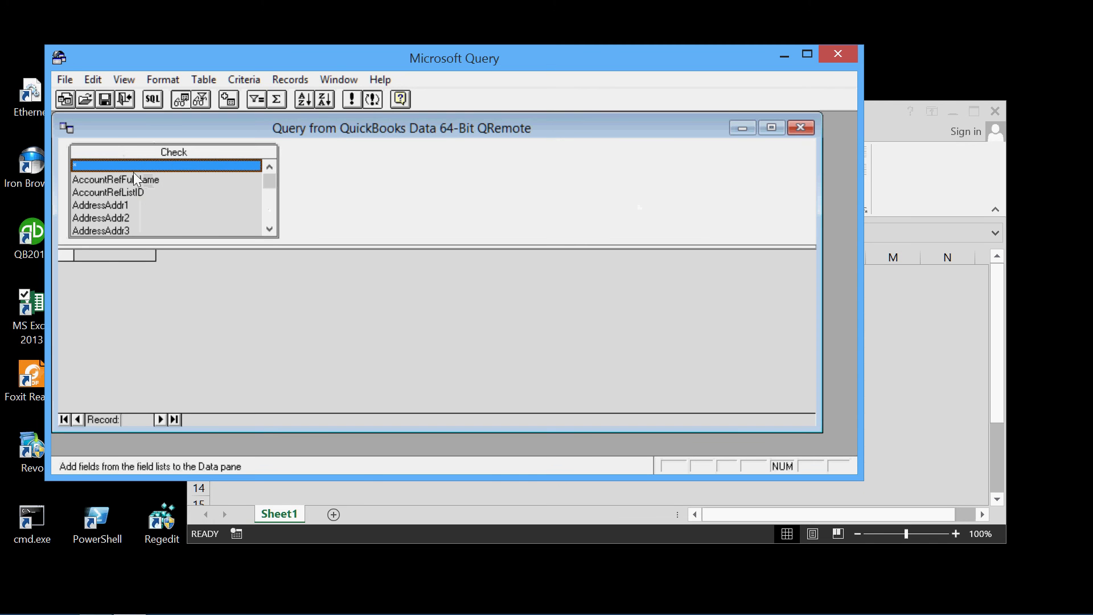
pyautogui.moveTo(268, 182)
pyautogui.mouseDown()
pyautogui.moveTo(271, 217)
pyautogui.moveTo(275, 175)
pyautogui.mouseUp()
pyautogui.moveTo(96, 165); pyautogui.dragTo(109, 259)
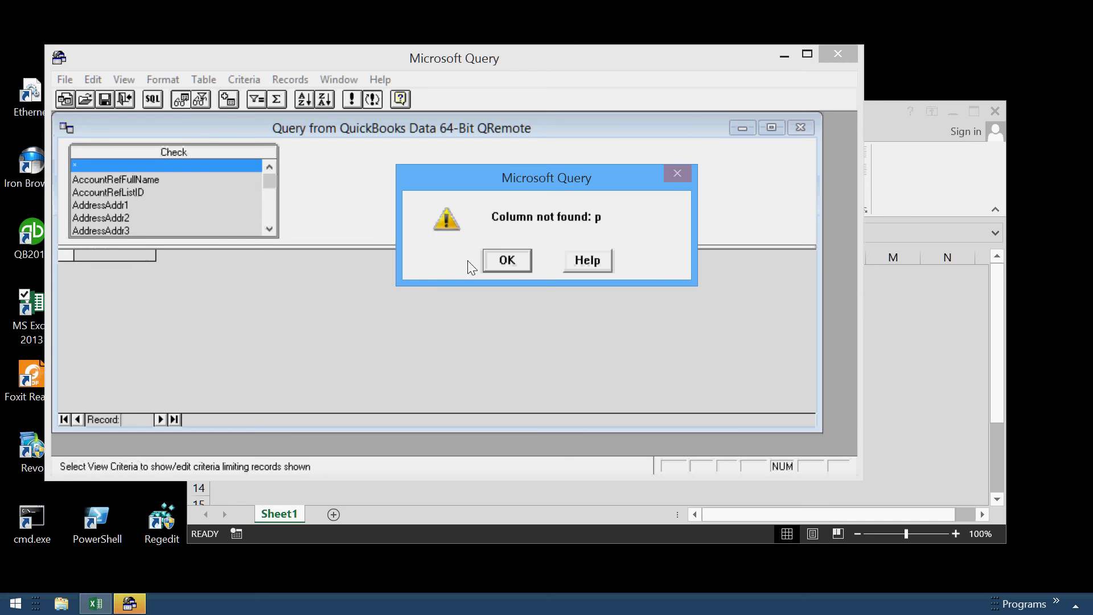
pyautogui.click(505, 265)
pyautogui.moveTo(74, 165); pyautogui.dragTo(75, 258)
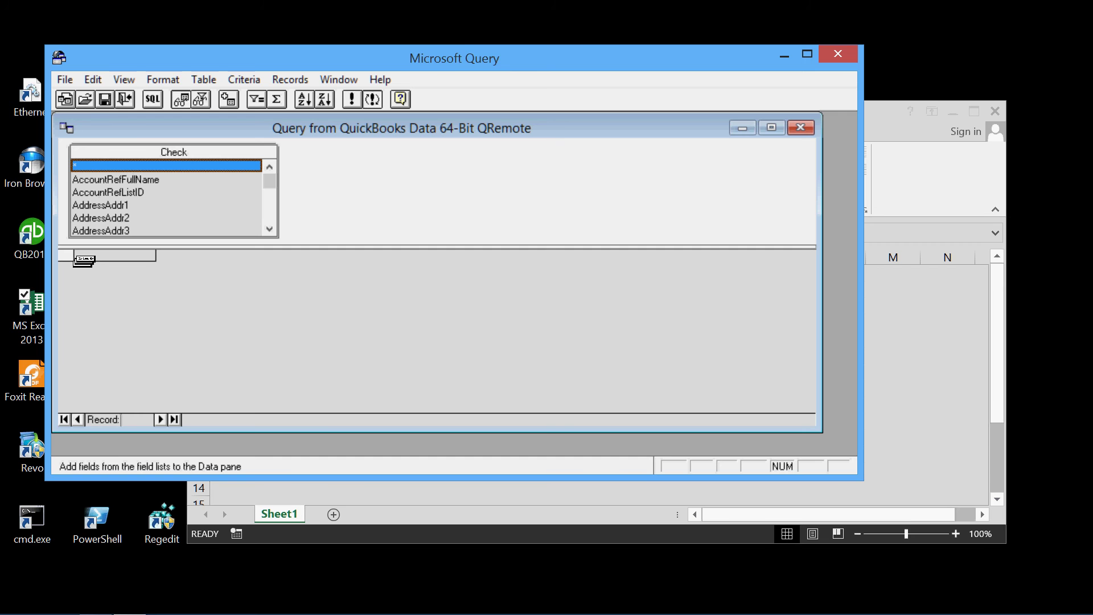
pyautogui.moveTo(75, 257); pyautogui.dragTo(50, 173)
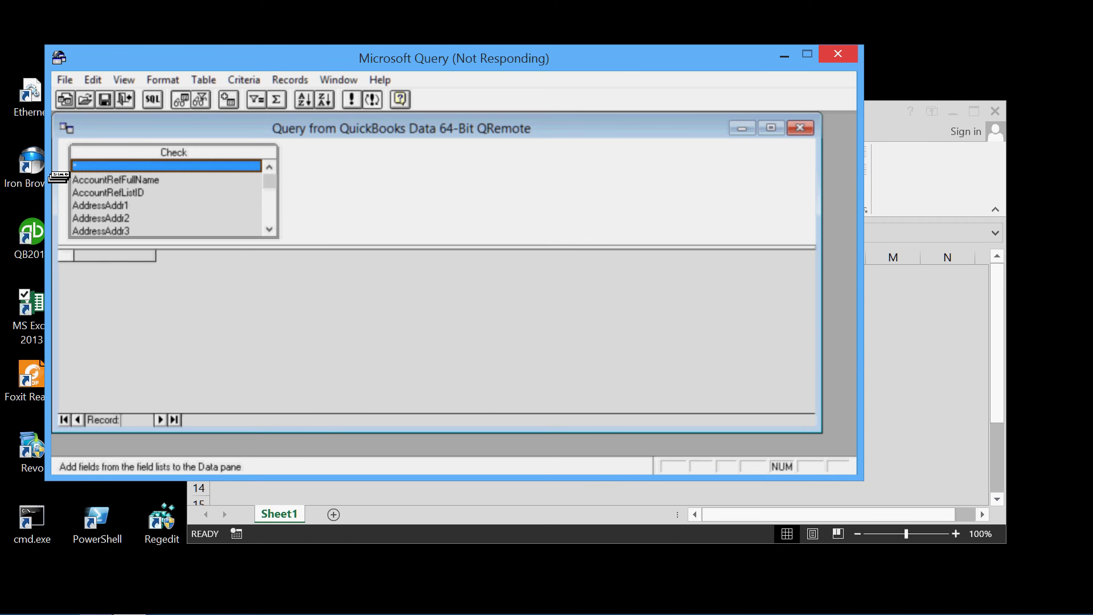
pyautogui.moveTo(59, 177); pyautogui.dragTo(84, 260)
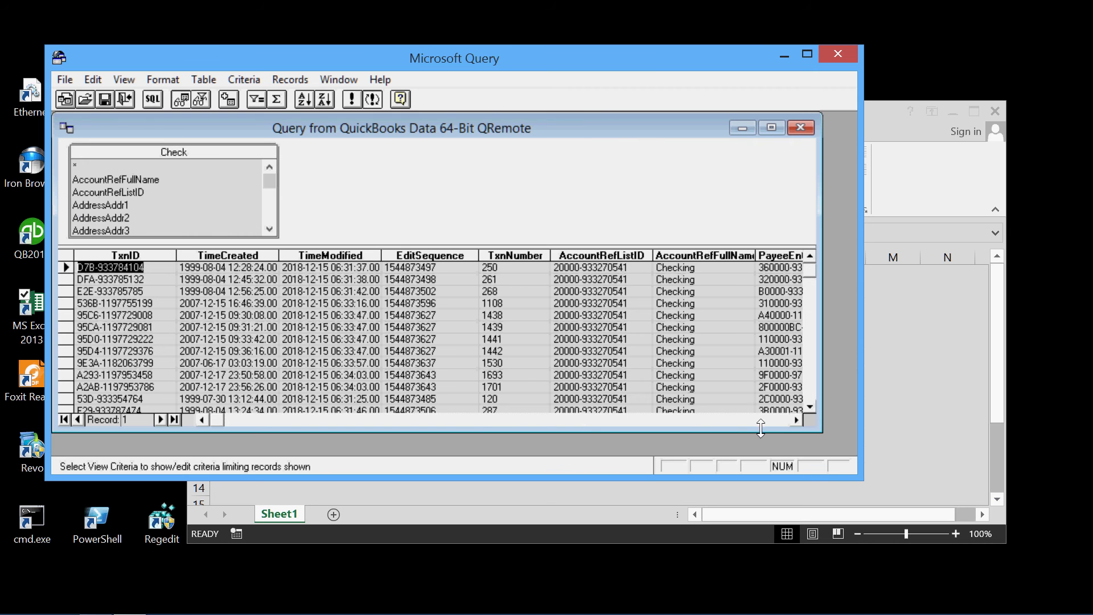
# - Scroll the results grid to PayeeEntityRefFullName and drag its header border wider to show full payee names
pyautogui.click(774, 420)
pyautogui.click(774, 419)
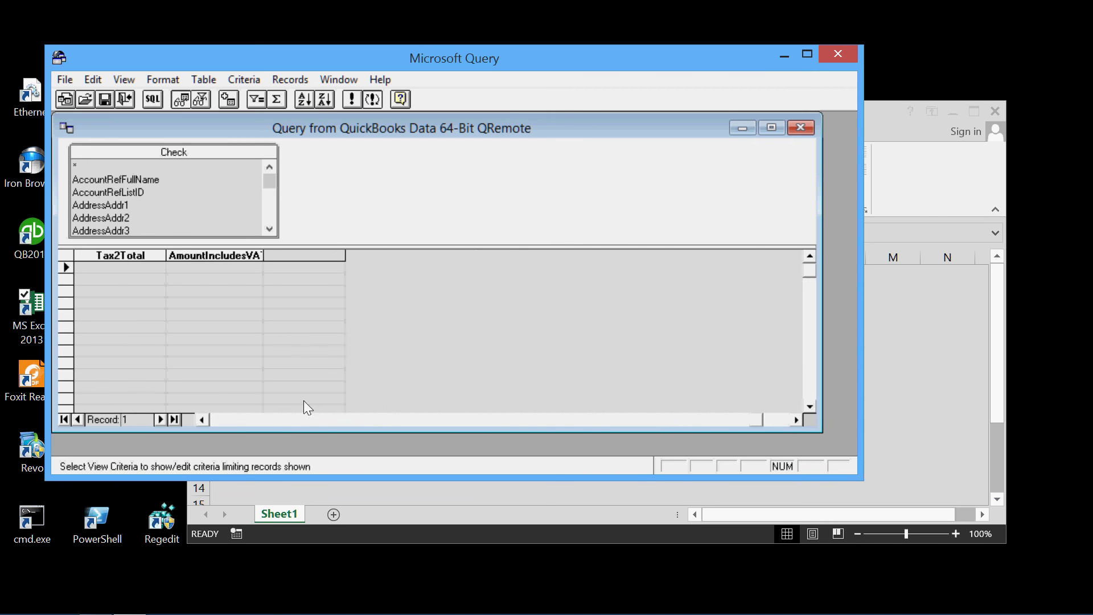
pyautogui.click(237, 421)
pyautogui.click(236, 421)
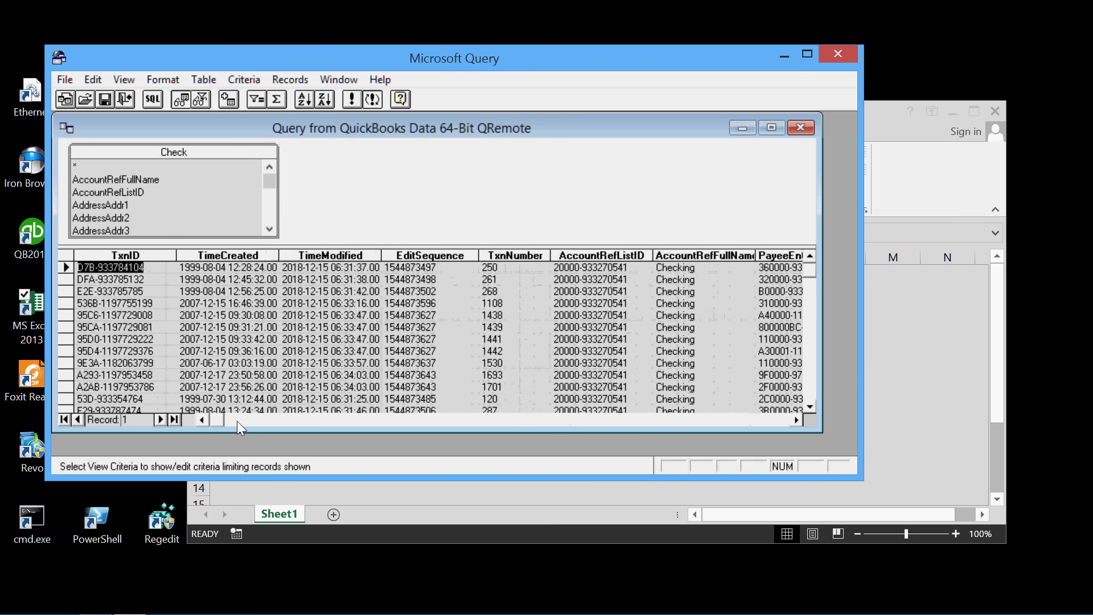
pyautogui.click(796, 419)
pyautogui.click(797, 420)
pyautogui.click(798, 420)
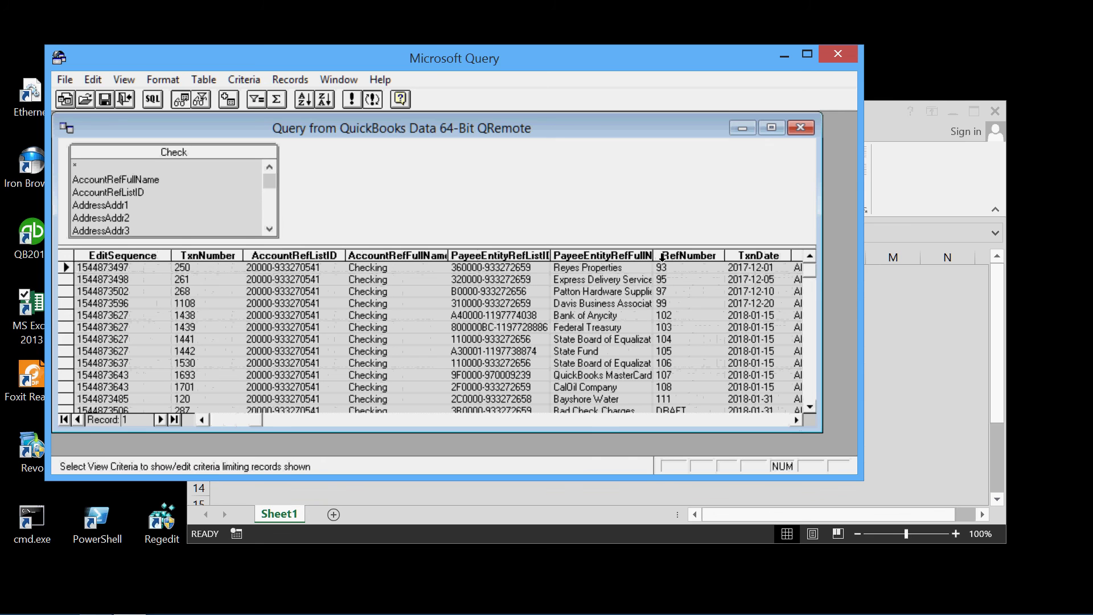
pyautogui.moveTo(655, 251); pyautogui.dragTo(686, 258)
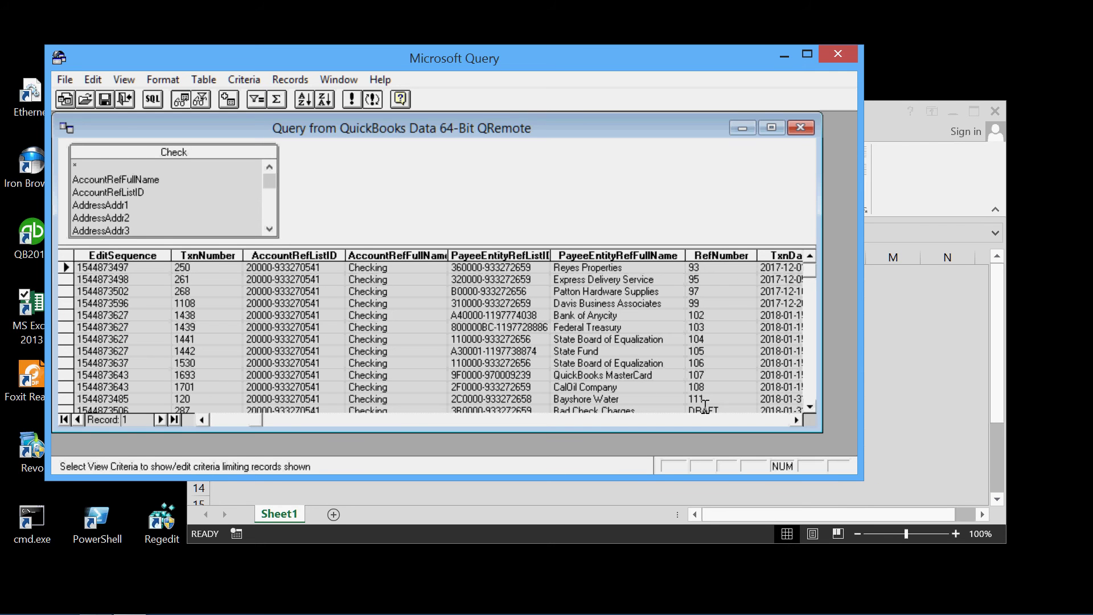
pyautogui.click(795, 419)
pyautogui.click(796, 420)
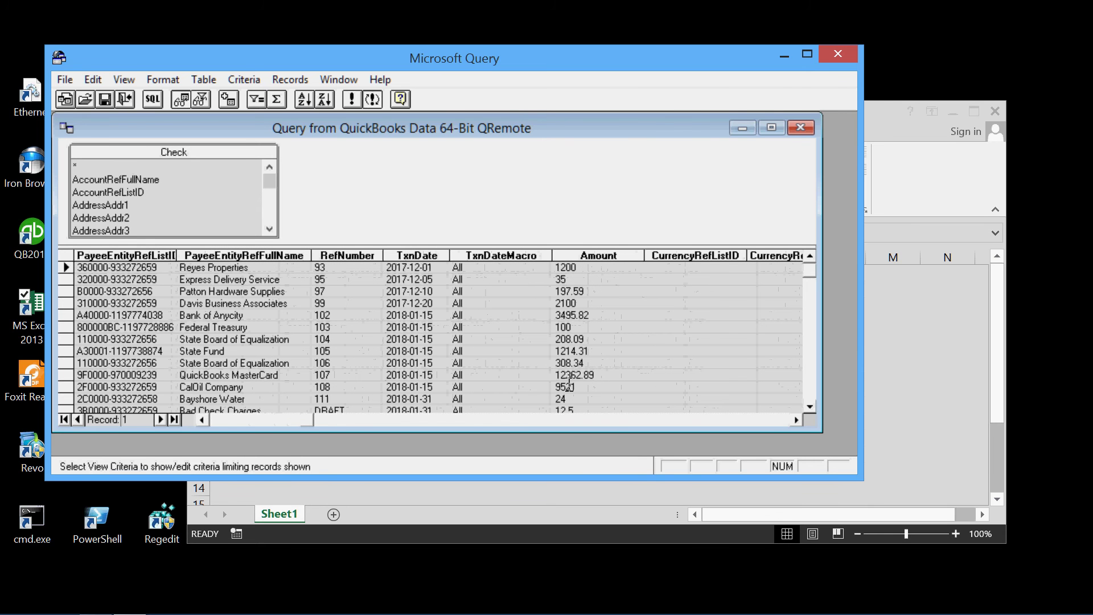
pyautogui.moveTo(288, 421); pyautogui.dragTo(220, 420)
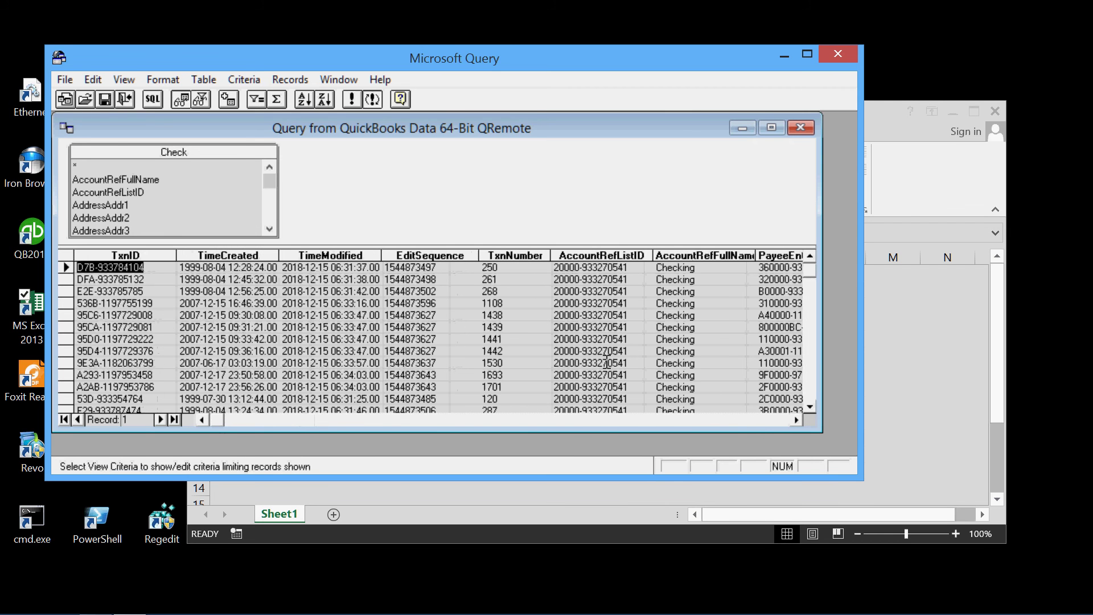
pyautogui.click(796, 420)
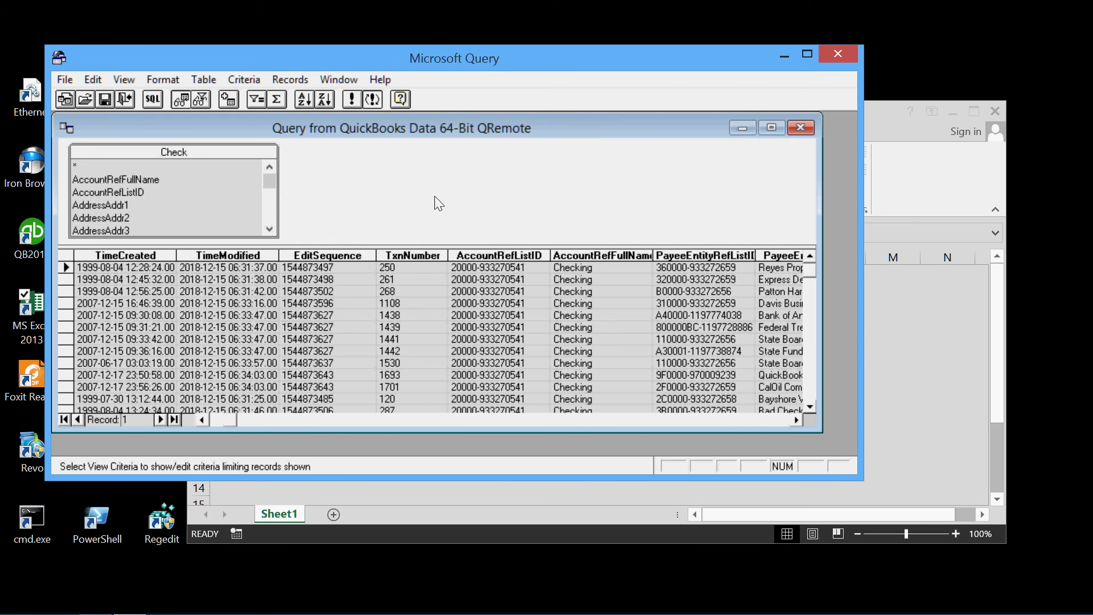
# - Close the current all-columns query without saving its changes
pyautogui.click(65, 80)
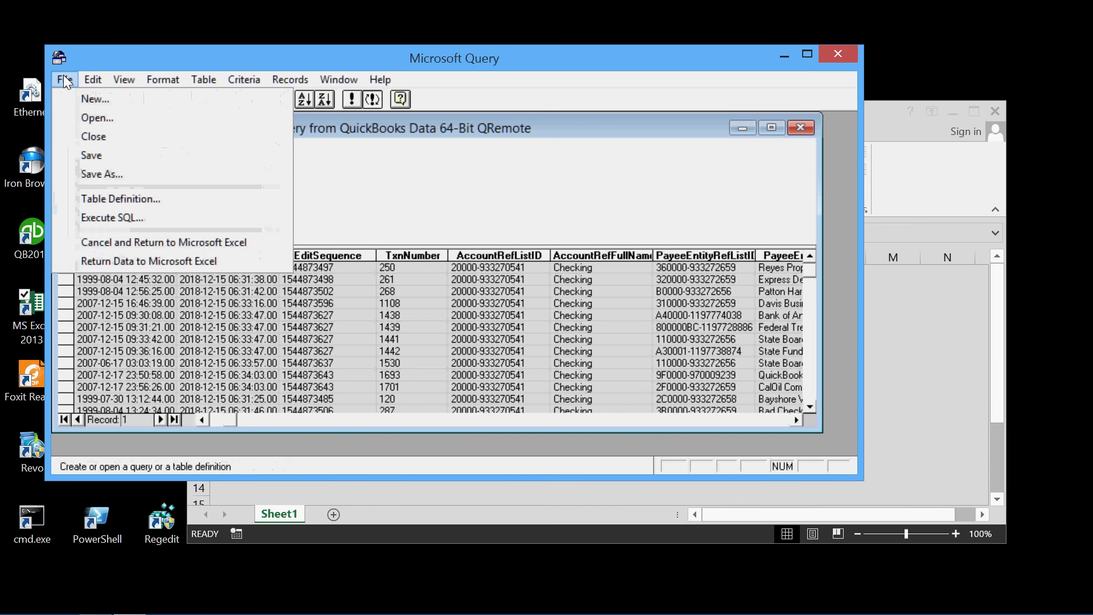
pyautogui.click(94, 136)
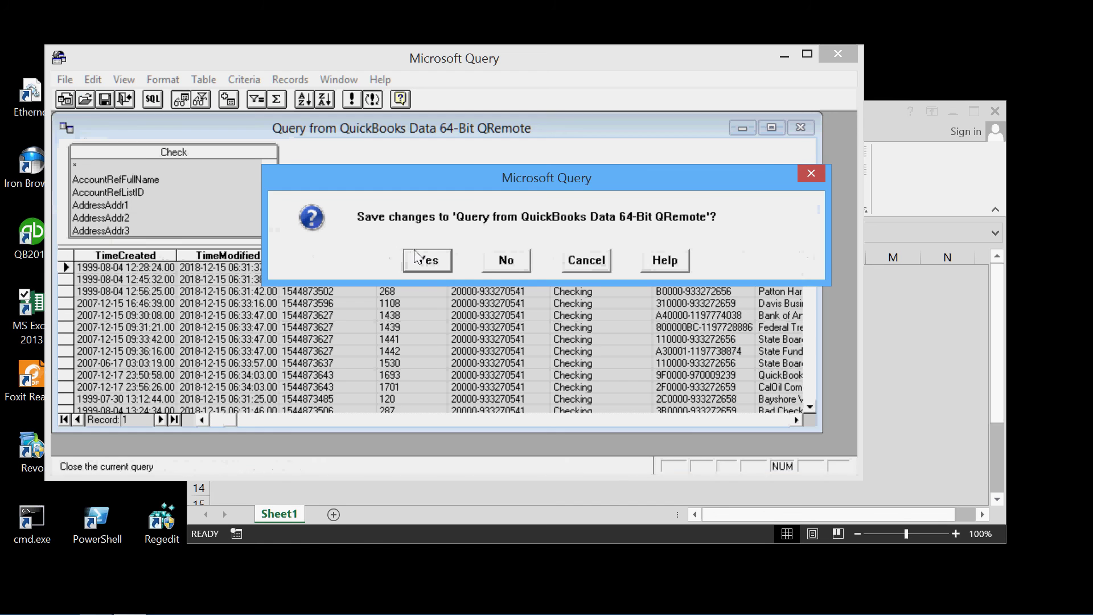
pyautogui.click(506, 260)
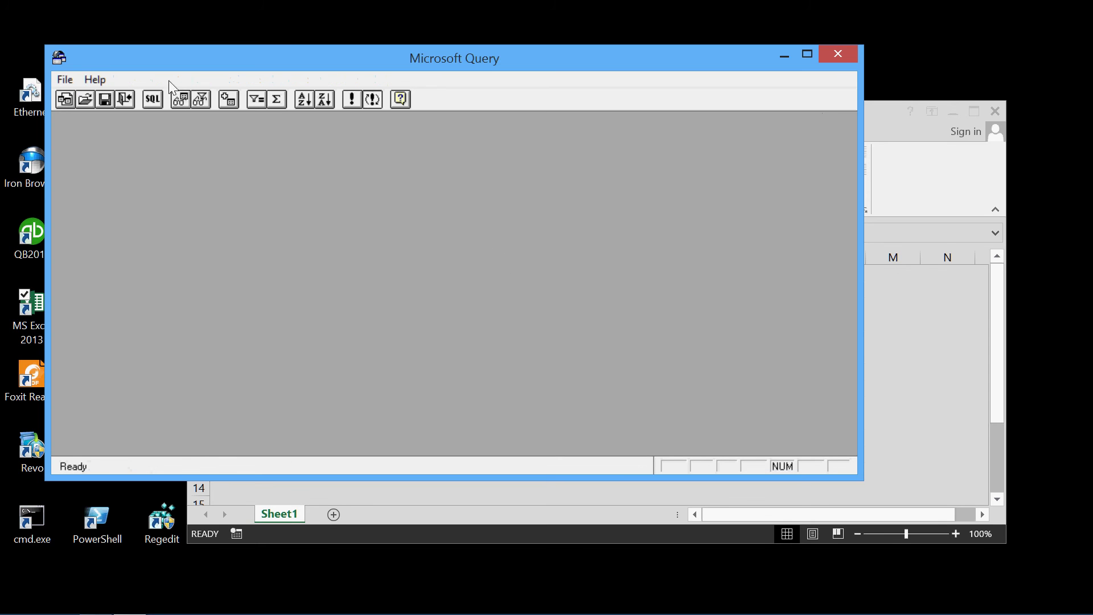
# - Start a new query on the QuickBooks Data 64-Bit QRemote data source
pyautogui.click(67, 75)
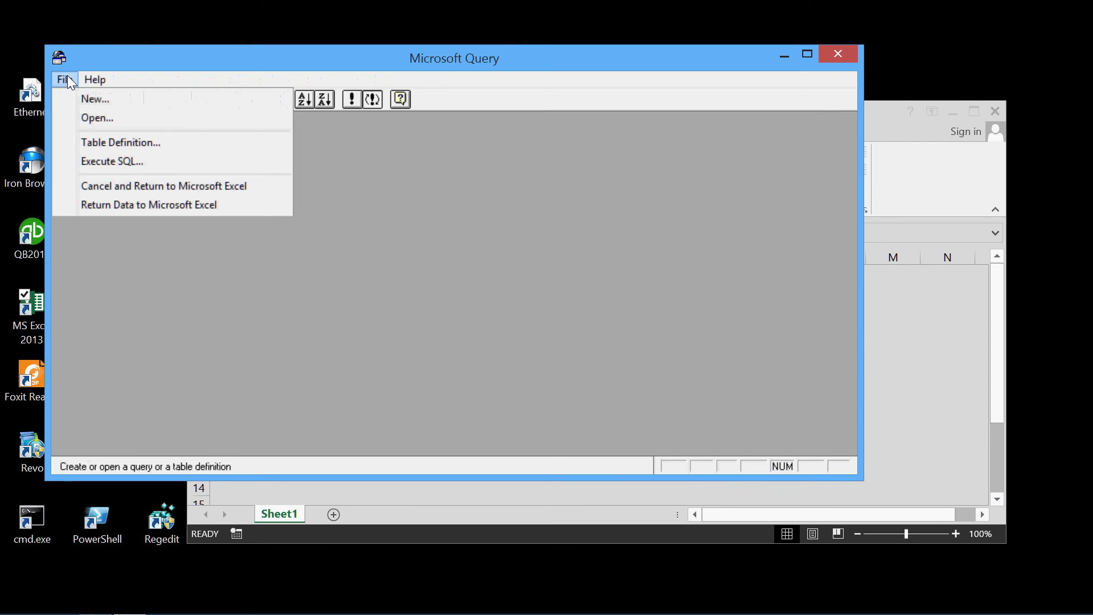
pyautogui.click(102, 99)
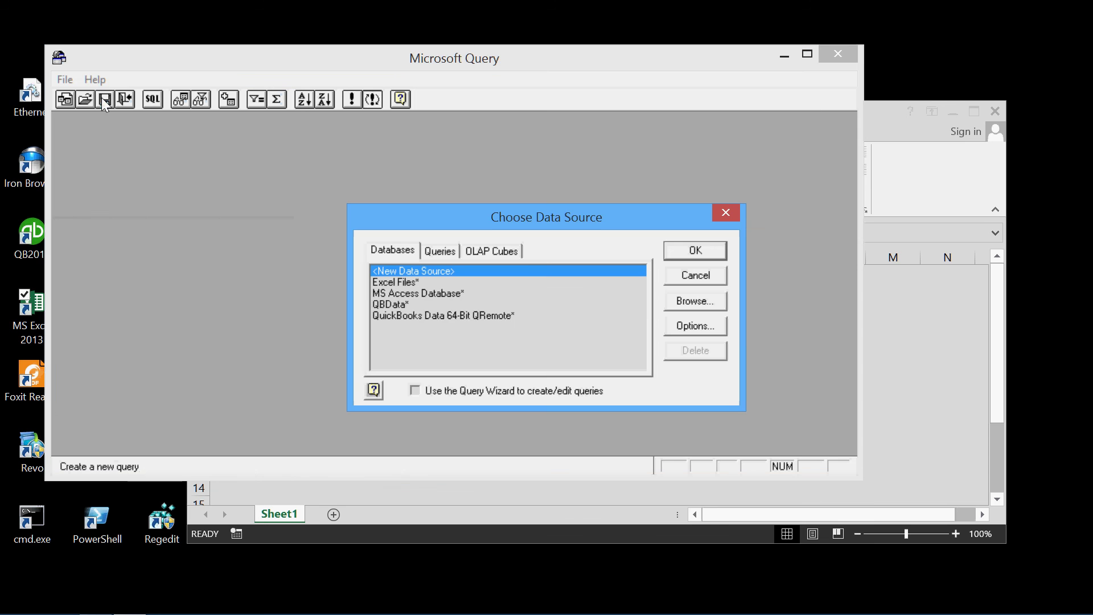
pyautogui.click(456, 315)
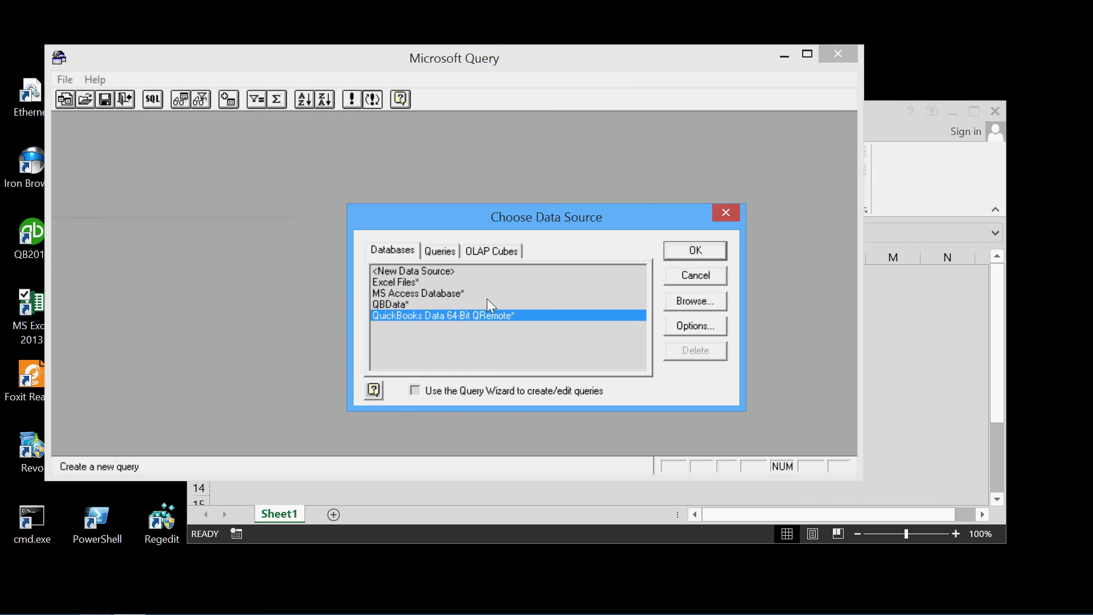
pyautogui.click(700, 252)
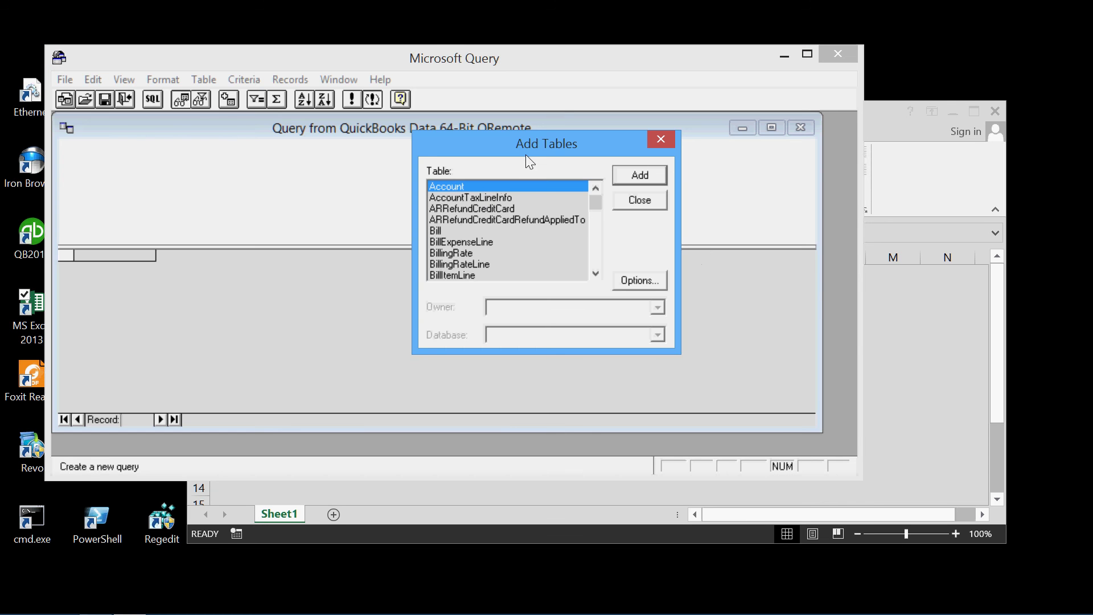
# - Add the Check table to the new query and close Add Tables
pyautogui.click(597, 255)
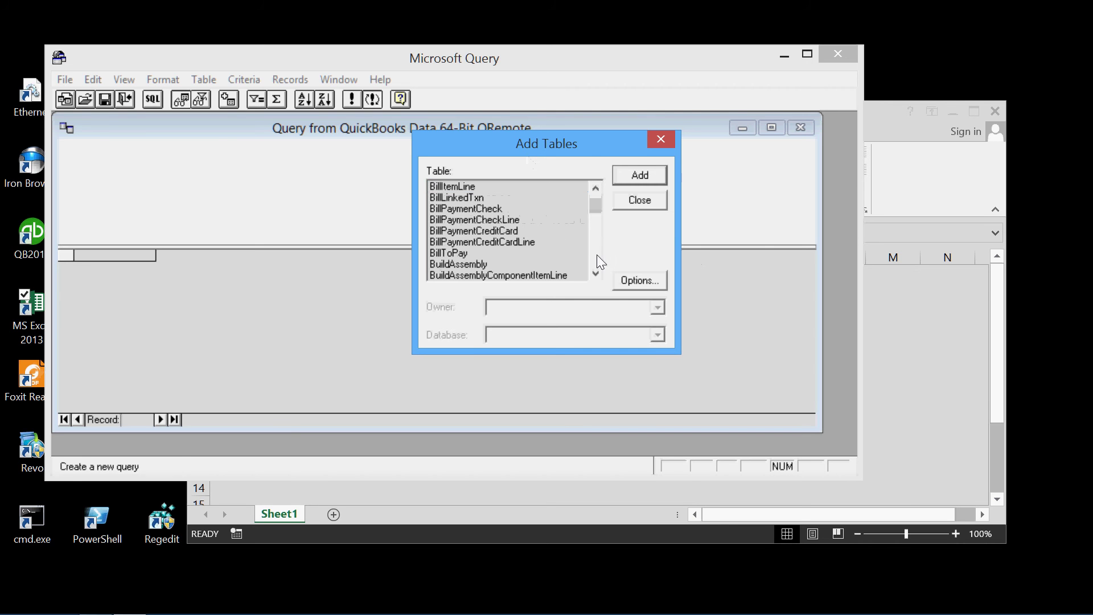
pyautogui.click(597, 254)
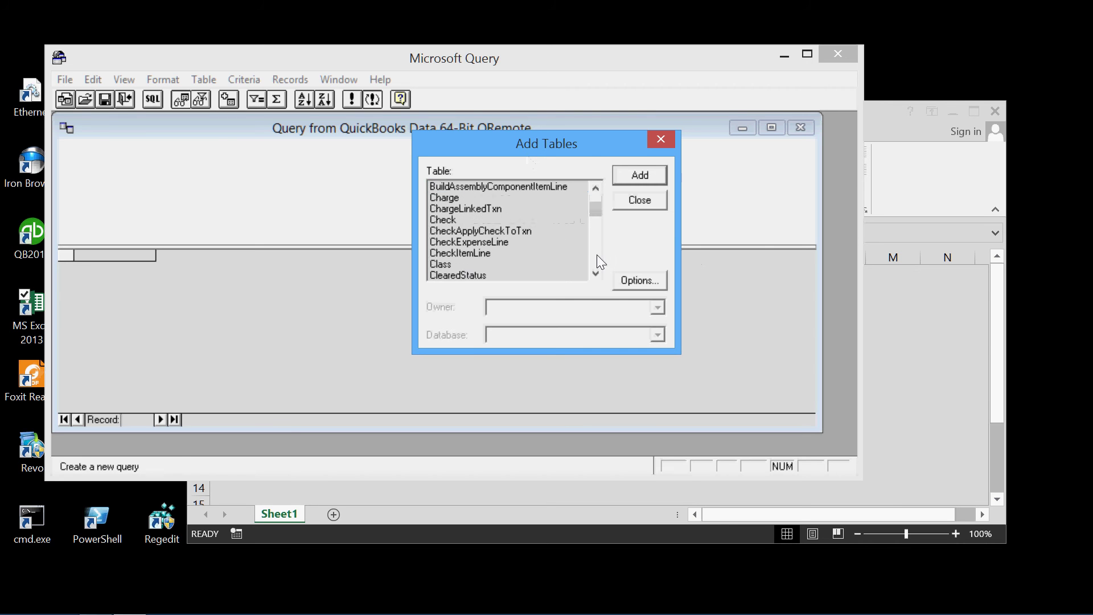
pyautogui.click(453, 219)
pyautogui.click(644, 175)
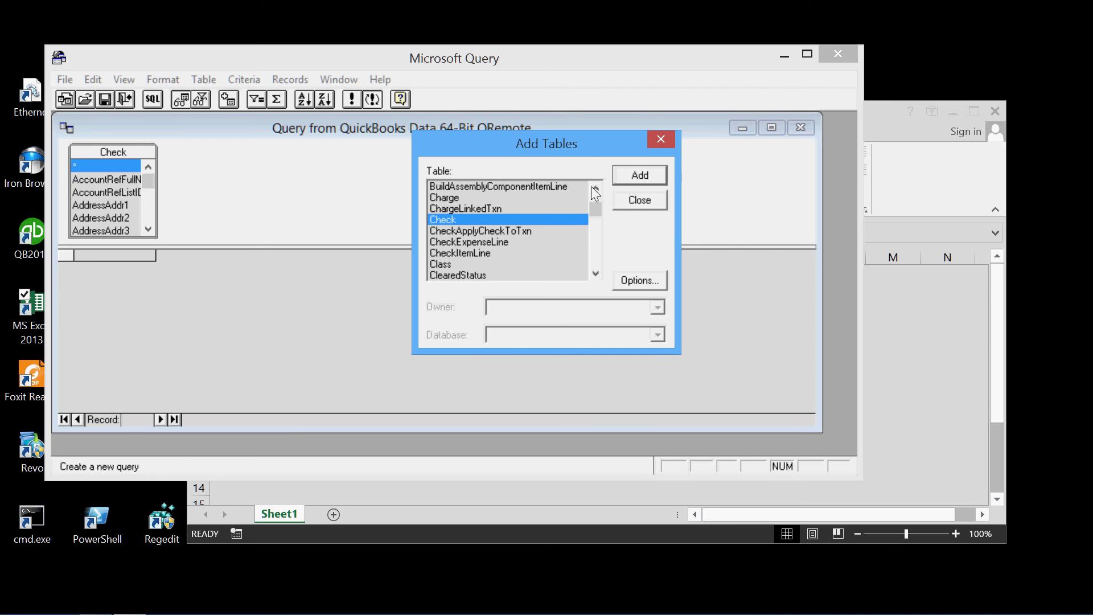
pyautogui.click(639, 202)
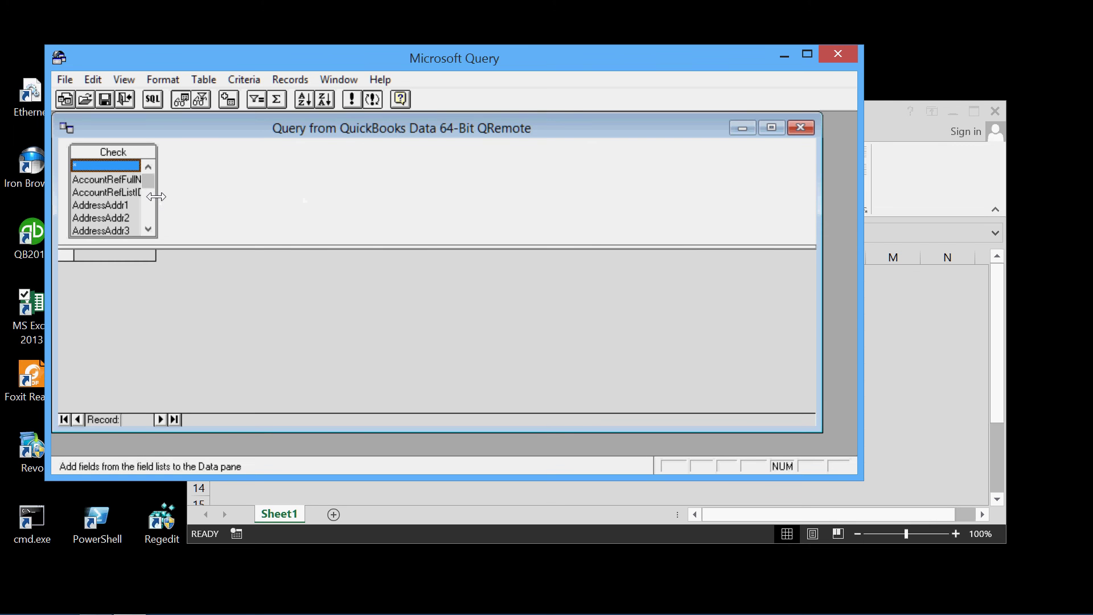
# - Widen the Check field list and add PayeeEntityRefFullName as the first results column
pyautogui.moveTo(154, 196); pyautogui.dragTo(299, 206)
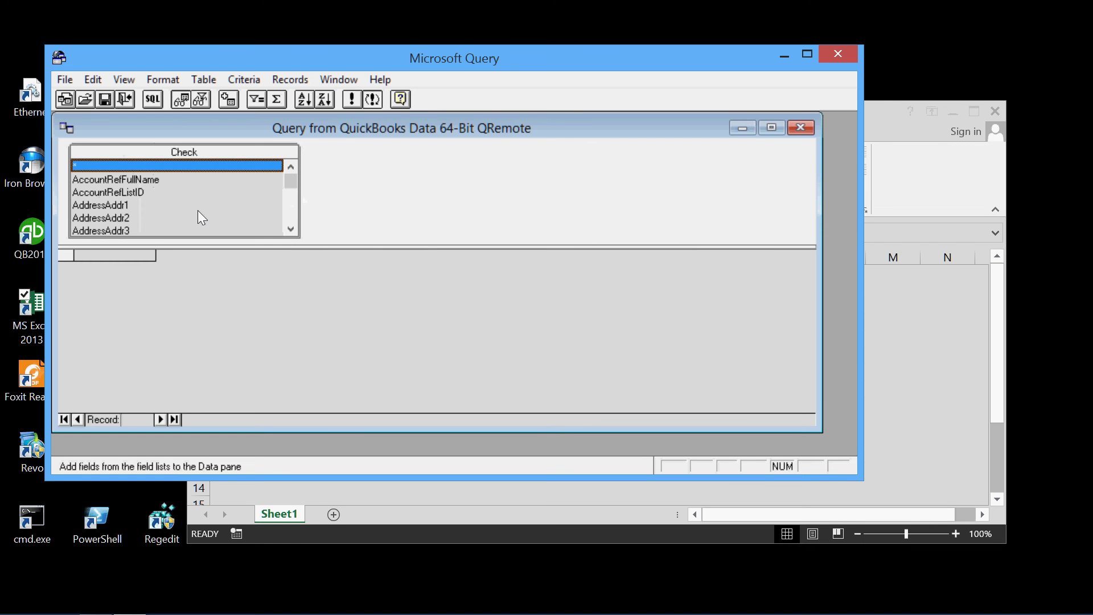
pyautogui.doubleClick(291, 212)
pyautogui.click(291, 212)
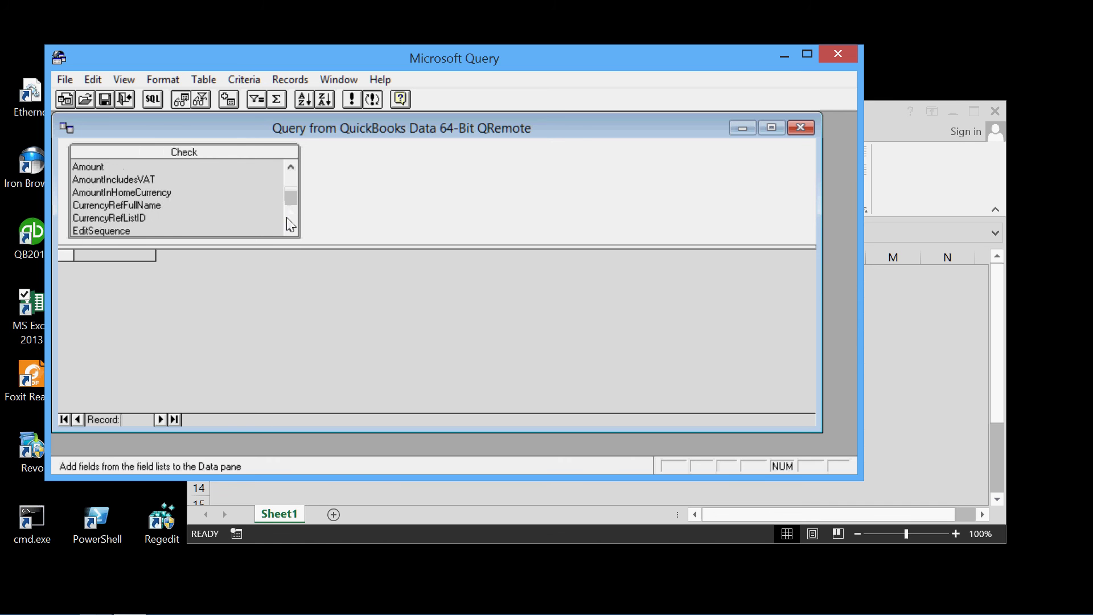
pyautogui.click(289, 221)
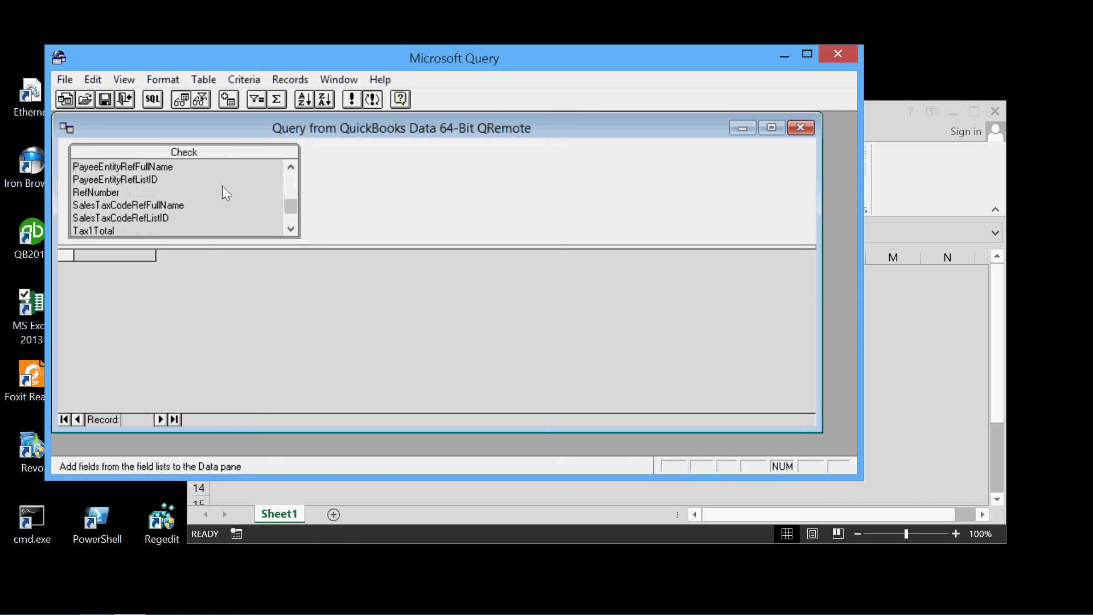
pyautogui.click(135, 167)
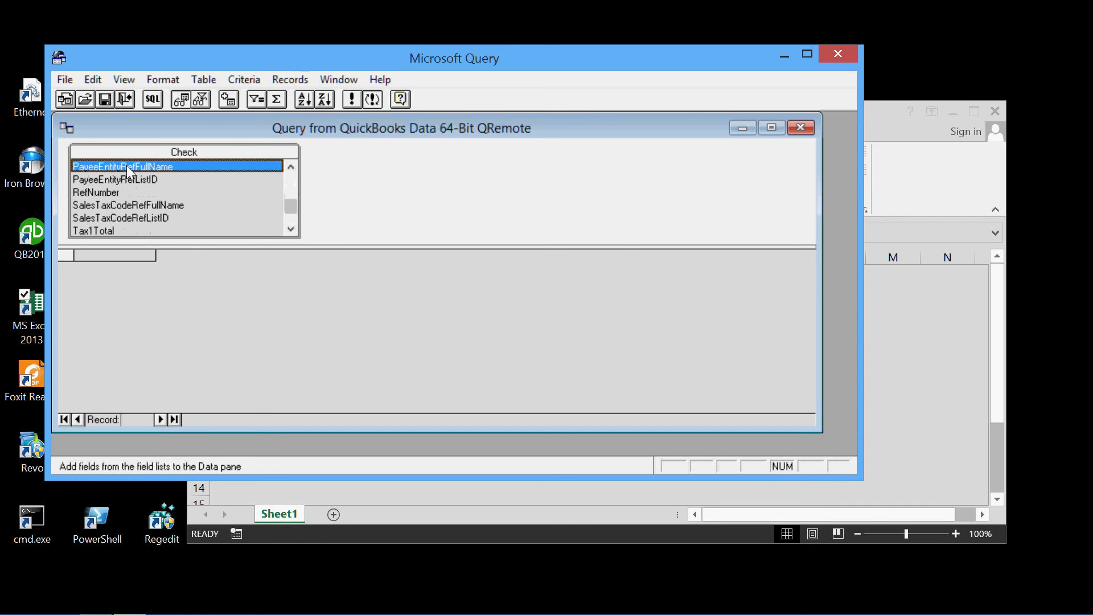
pyautogui.moveTo(126, 165); pyautogui.dragTo(127, 257)
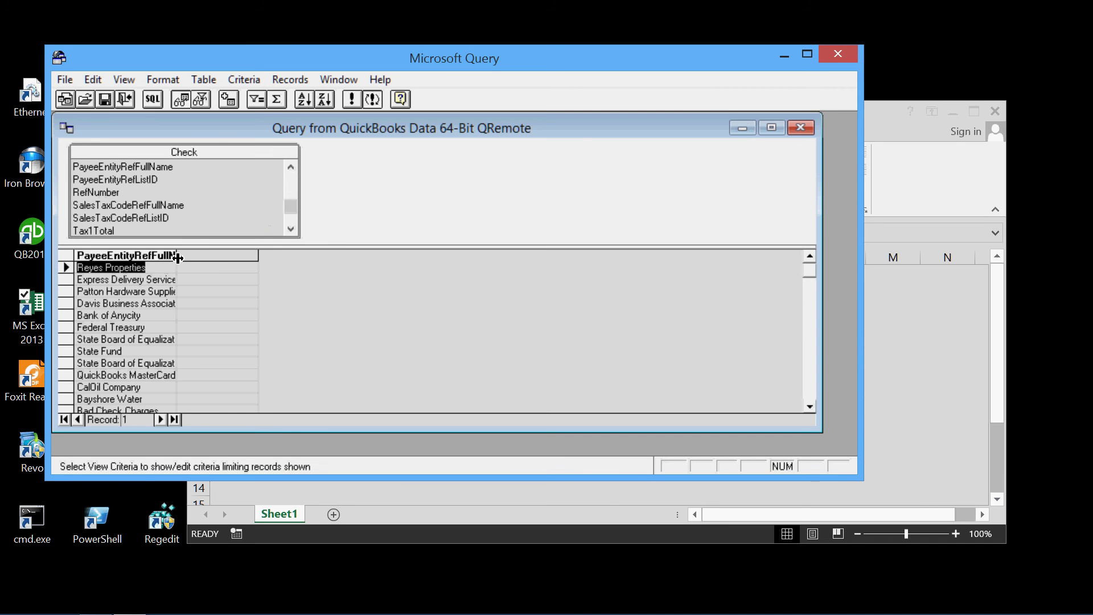
# - Widen the payee column and add the Amount field as the next results column
pyautogui.moveTo(177, 256); pyautogui.dragTo(218, 261)
pyautogui.moveTo(288, 207); pyautogui.dragTo(289, 180)
pyautogui.scroll(-5, 139, 201)
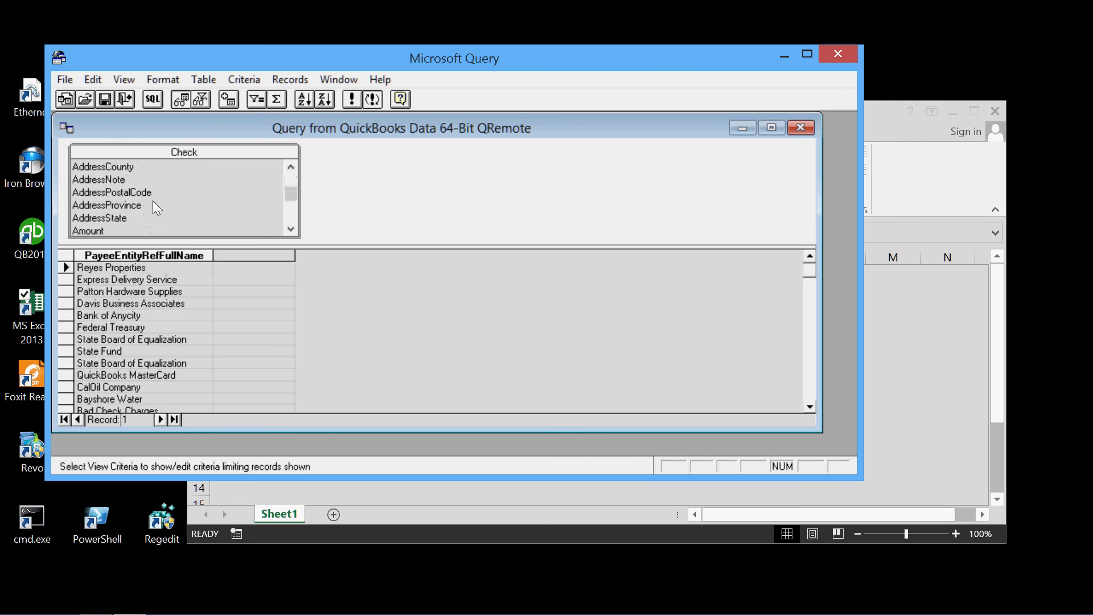
pyautogui.click(90, 190)
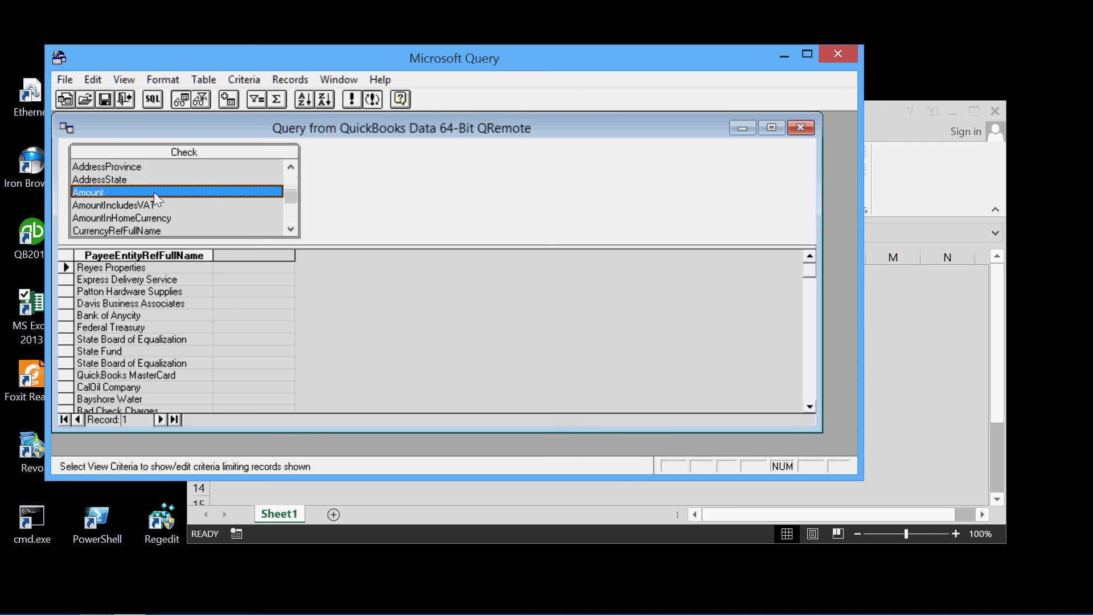
pyautogui.moveTo(157, 190); pyautogui.dragTo(262, 259)
pyautogui.moveTo(262, 259); pyautogui.dragTo(262, 259)
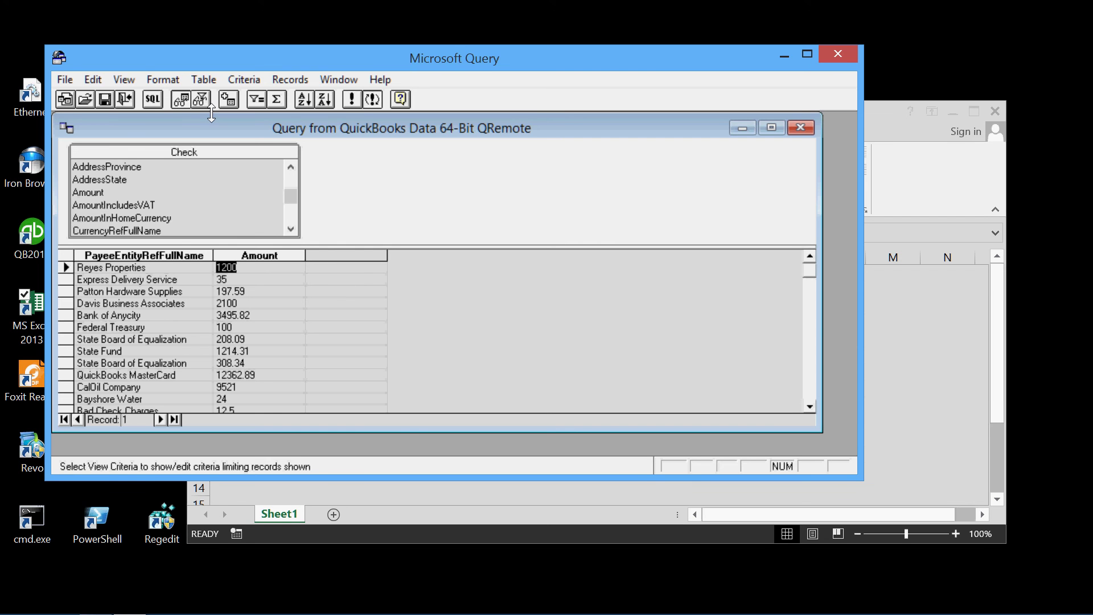
# - Return the query results to Excel as a table at Existing worksheet $A$1
pyautogui.click(64, 80)
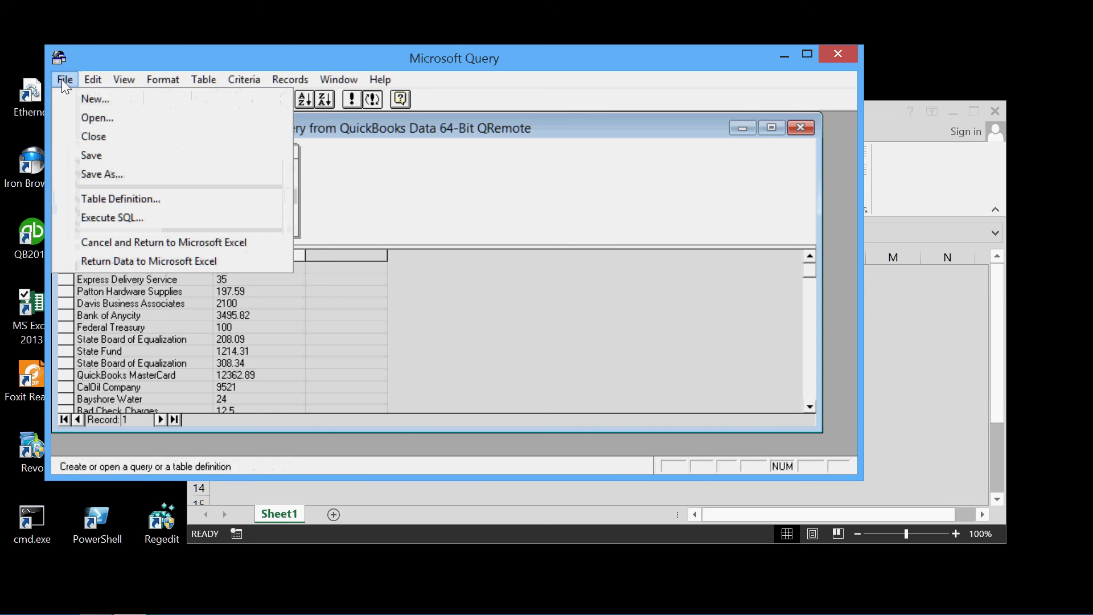
pyautogui.click(141, 261)
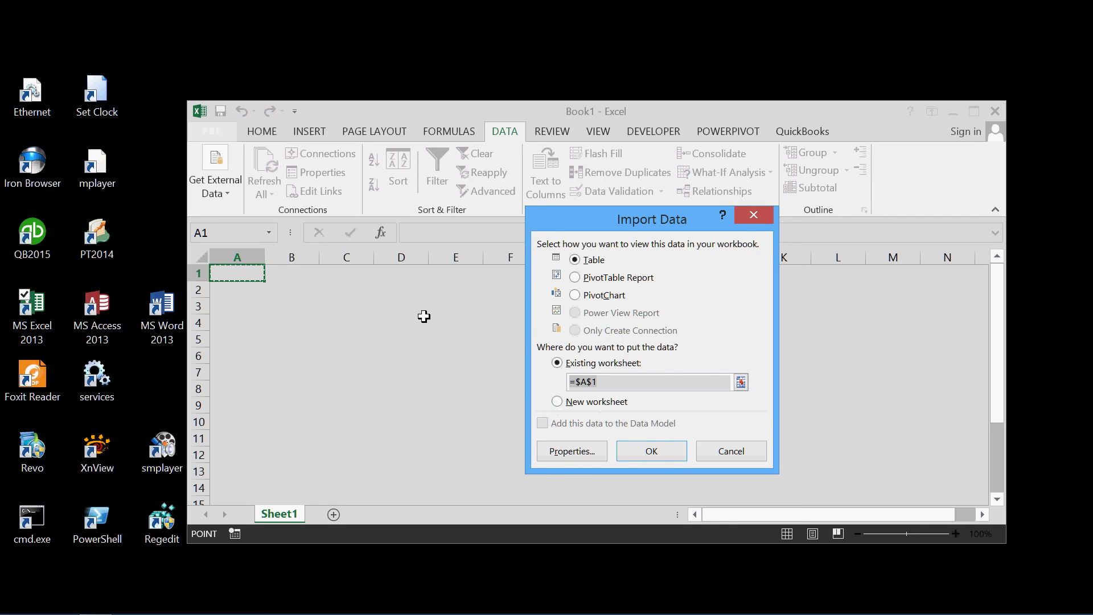
pyautogui.click(651, 453)
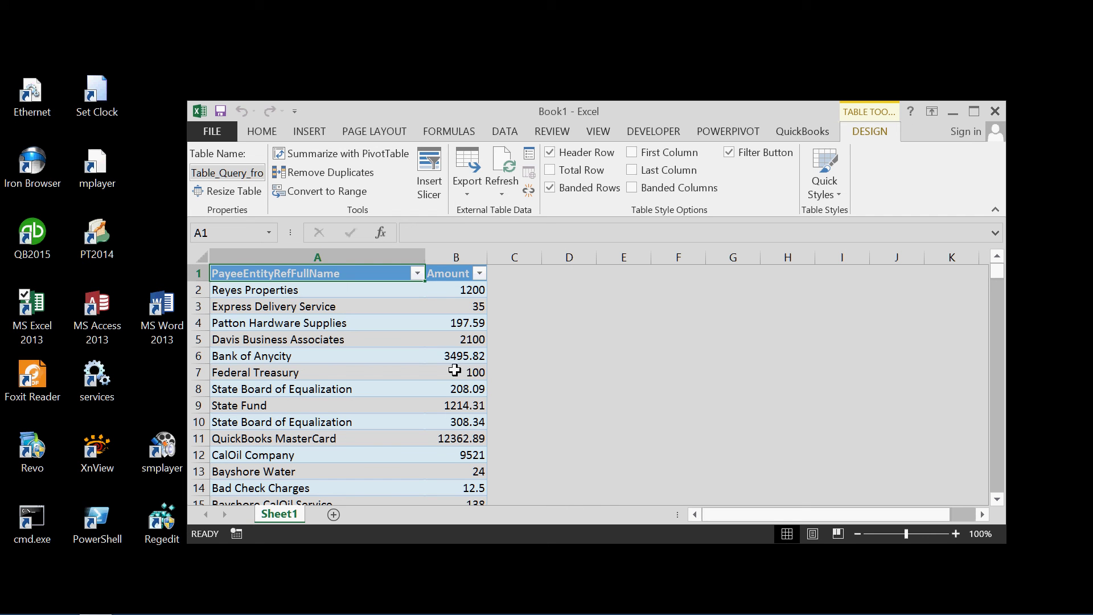
# - Sort the payee column A to Z
pyautogui.click(418, 275)
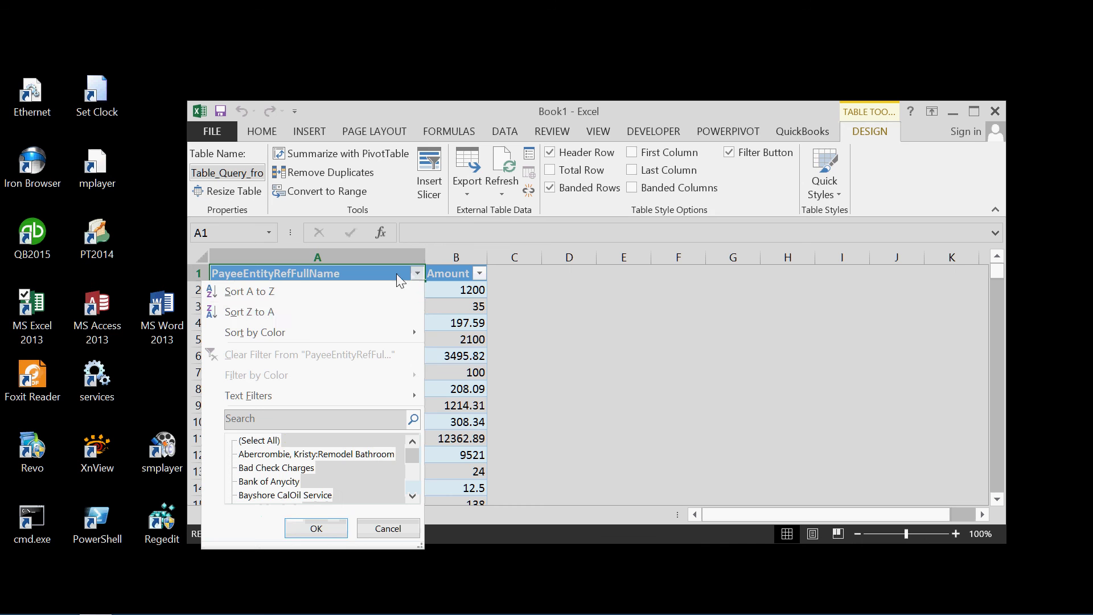
pyautogui.click(265, 300)
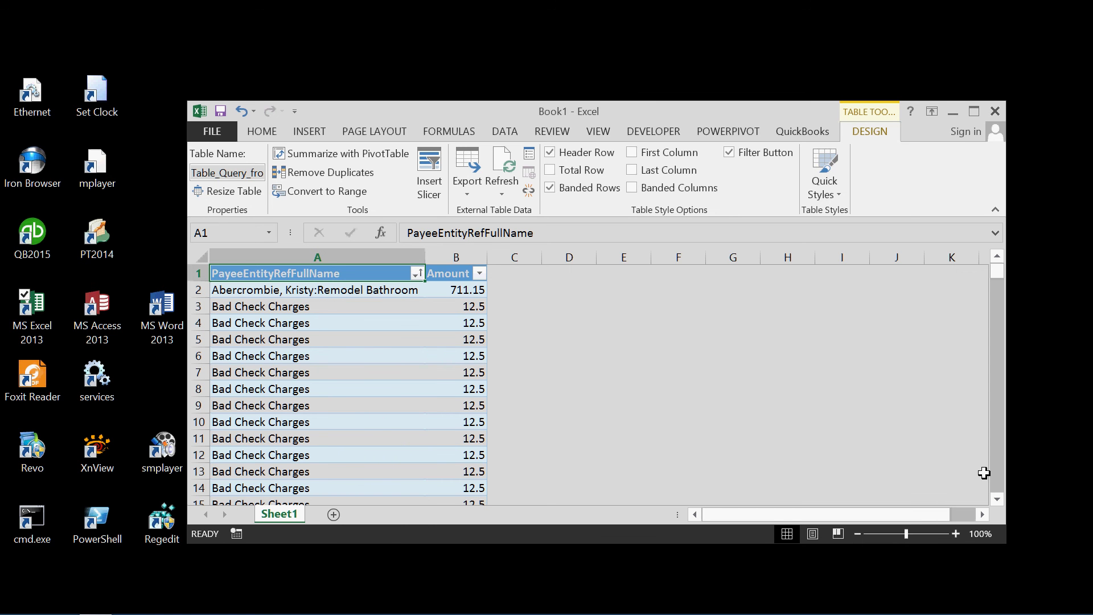
pyautogui.moveTo(998, 466); pyautogui.dragTo(997, 467)
pyautogui.moveTo(992, 268); pyautogui.dragTo(992, 267)
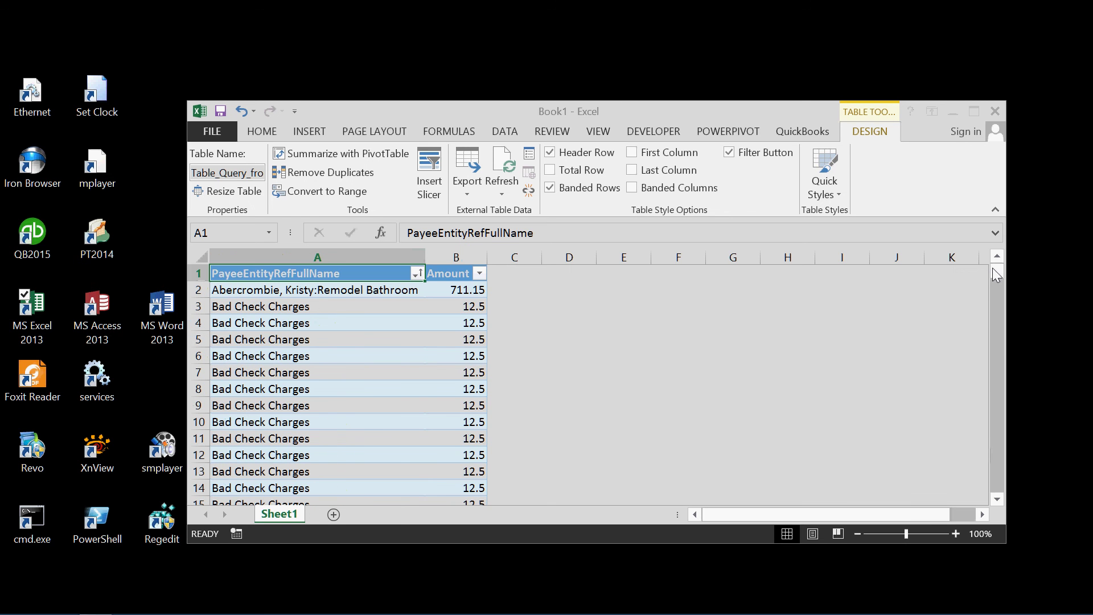
# - Filter the payee column to show only Bayshore CalOil Service checks
pyautogui.click(416, 274)
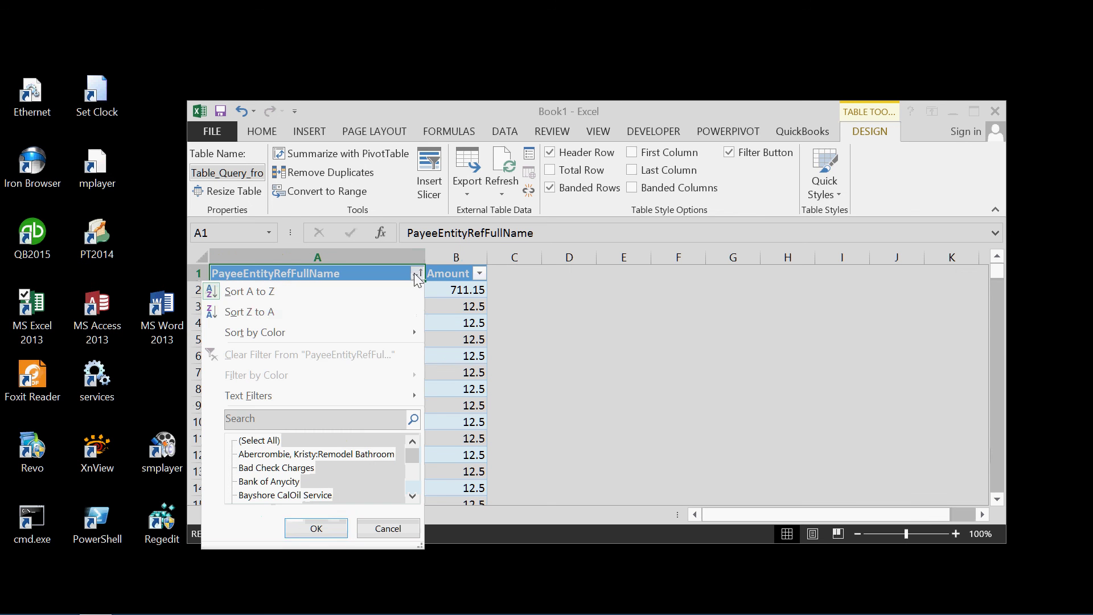
pyautogui.click(255, 443)
pyautogui.scroll(-2, 292, 473)
pyautogui.scroll(1, 292, 473)
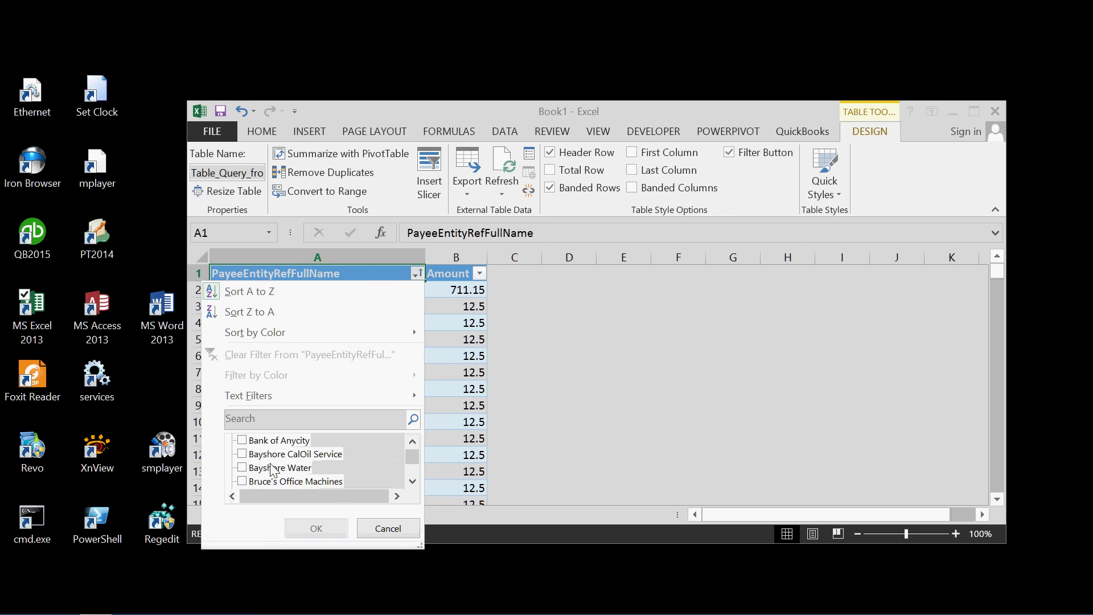
pyautogui.click(243, 454)
pyautogui.click(316, 528)
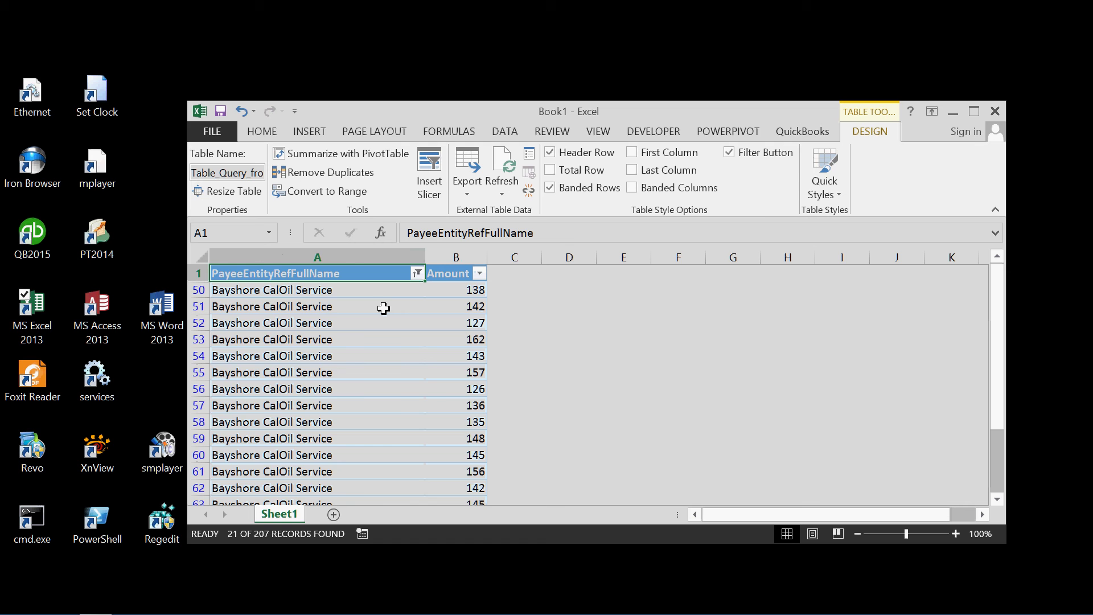
# - Reselect all payees in the filter so every check shows again
pyautogui.click(418, 274)
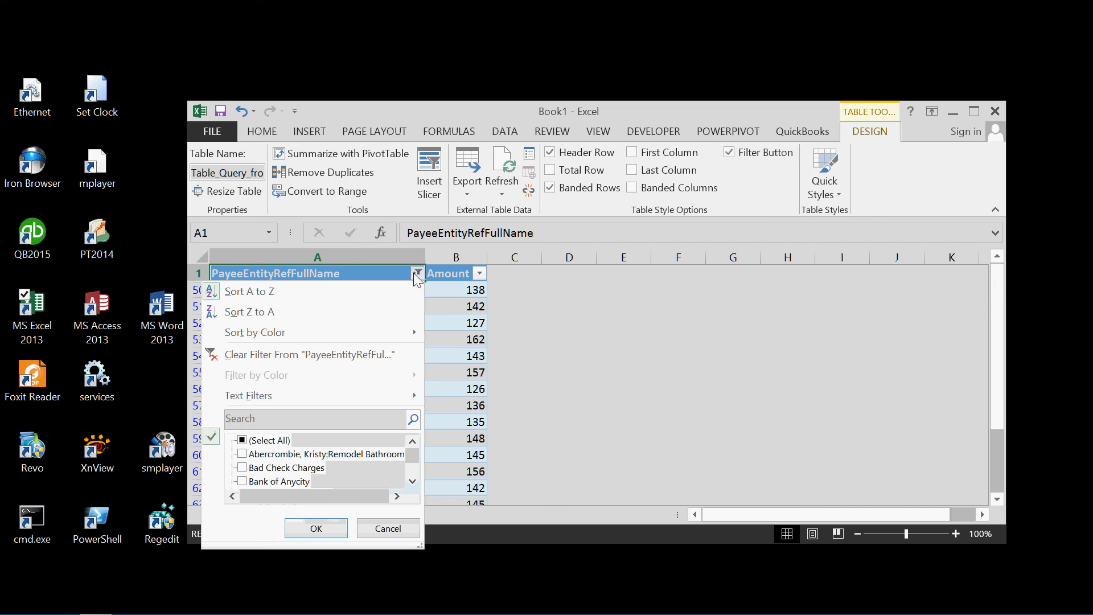
pyautogui.click(241, 441)
pyautogui.click(320, 527)
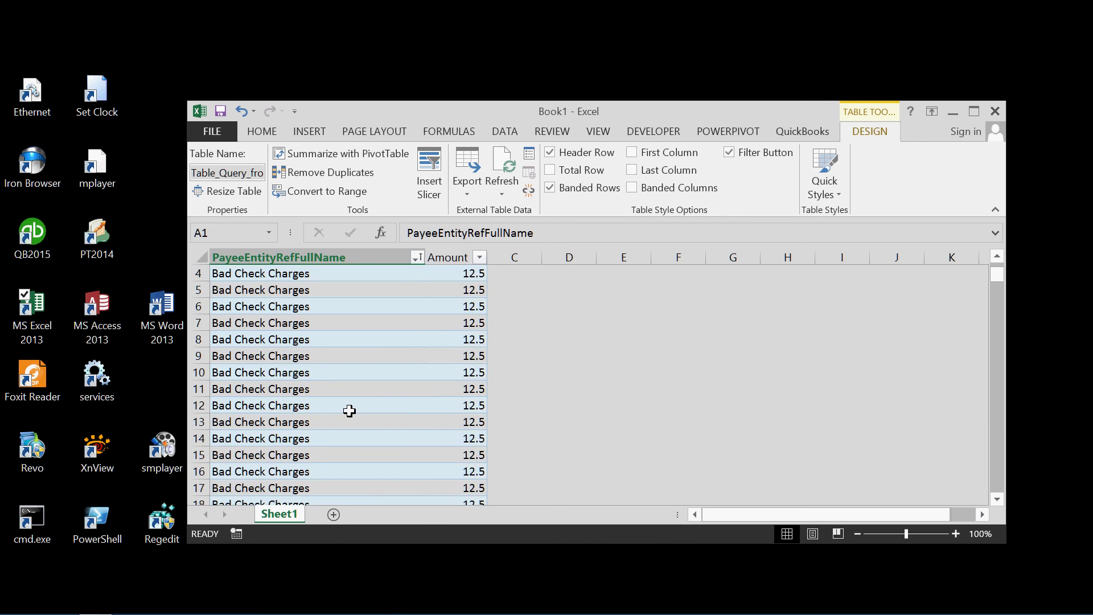
pyautogui.scroll(-10, 352, 410)
pyautogui.scroll(6, 355, 410)
pyautogui.scroll(5, 357, 411)
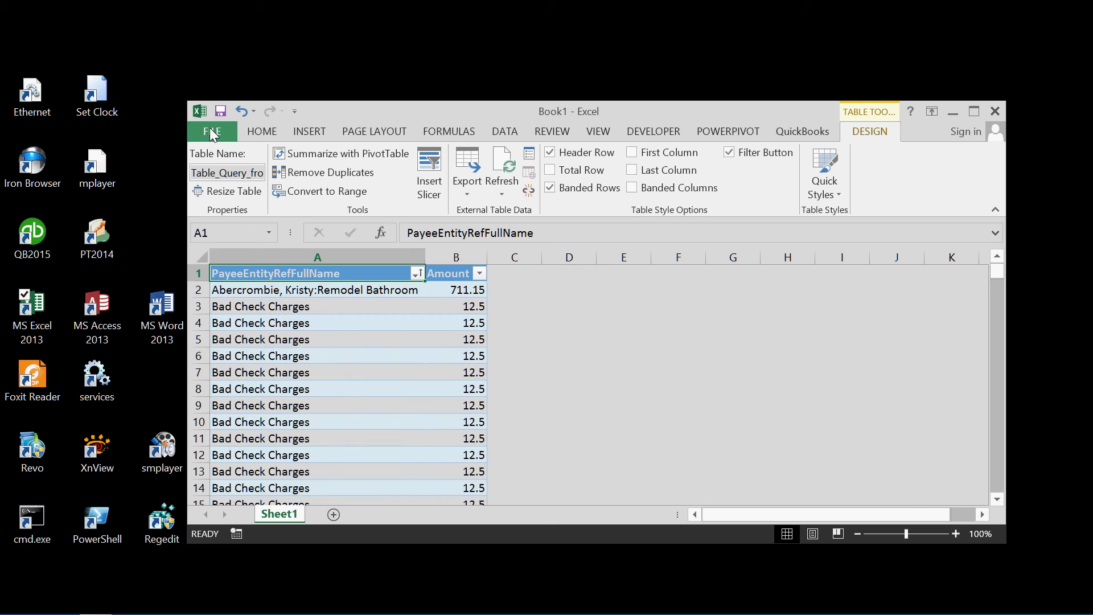
# - Insert a PivotTable from the check table on a New Worksheet
pyautogui.click(311, 133)
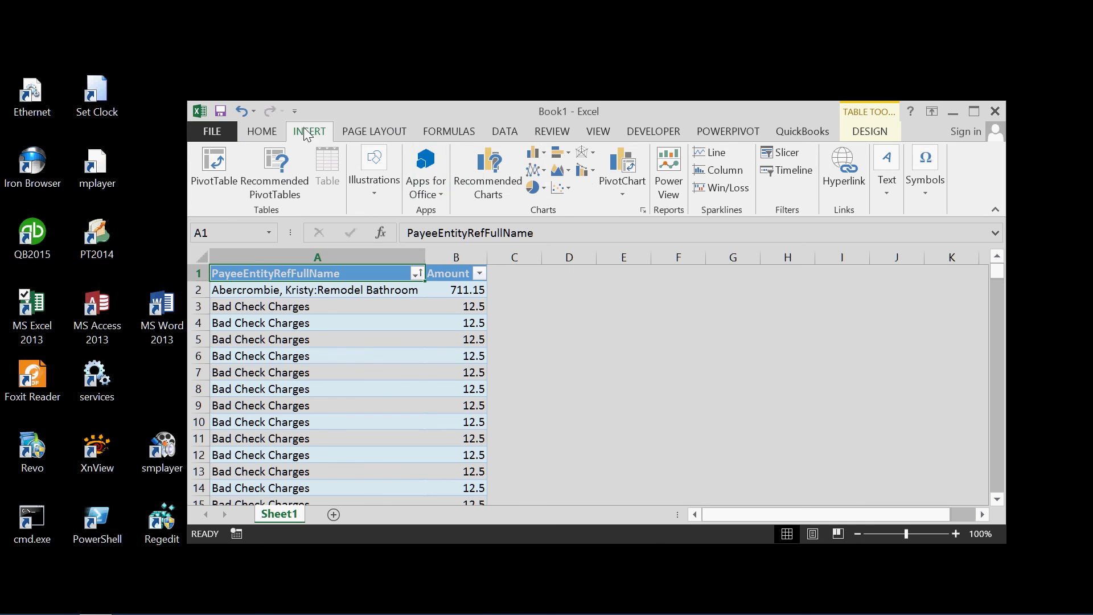
pyautogui.click(214, 178)
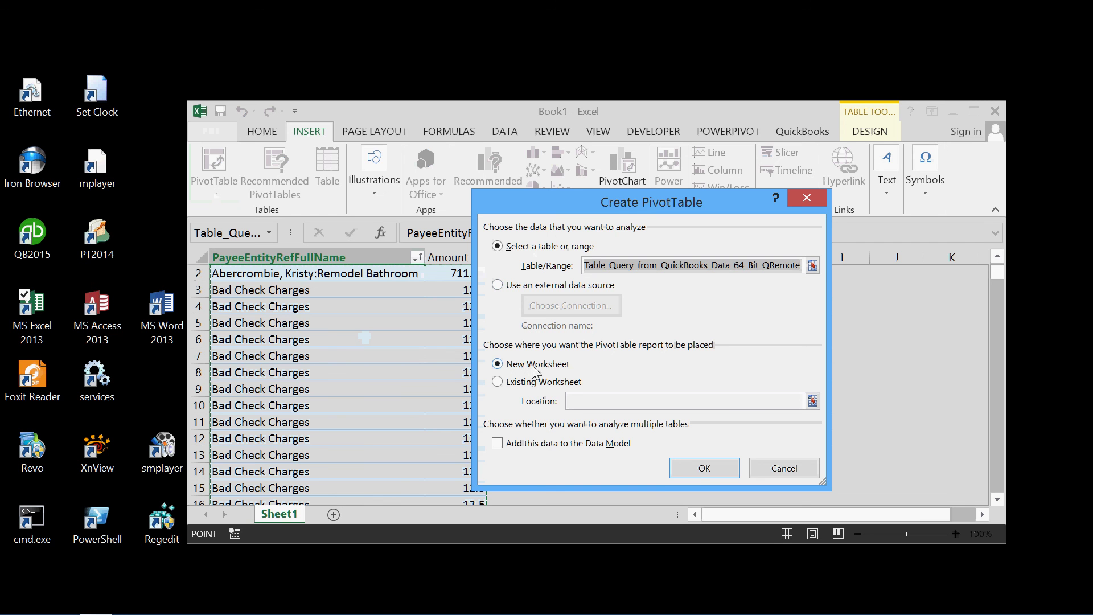
pyautogui.click(705, 468)
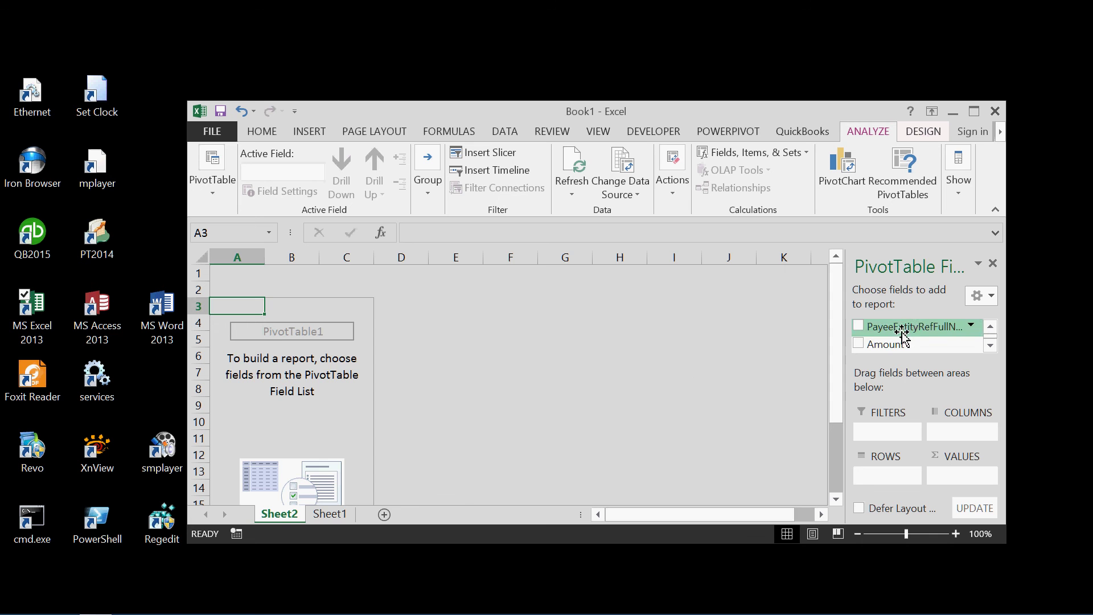
# - Put PayeeEntityRefFullName in ROWS and Amount in VALUES to sum amounts per payee
pyautogui.moveTo(903, 327); pyautogui.dragTo(853, 480)
pyautogui.moveTo(885, 323); pyautogui.dragTo(948, 483)
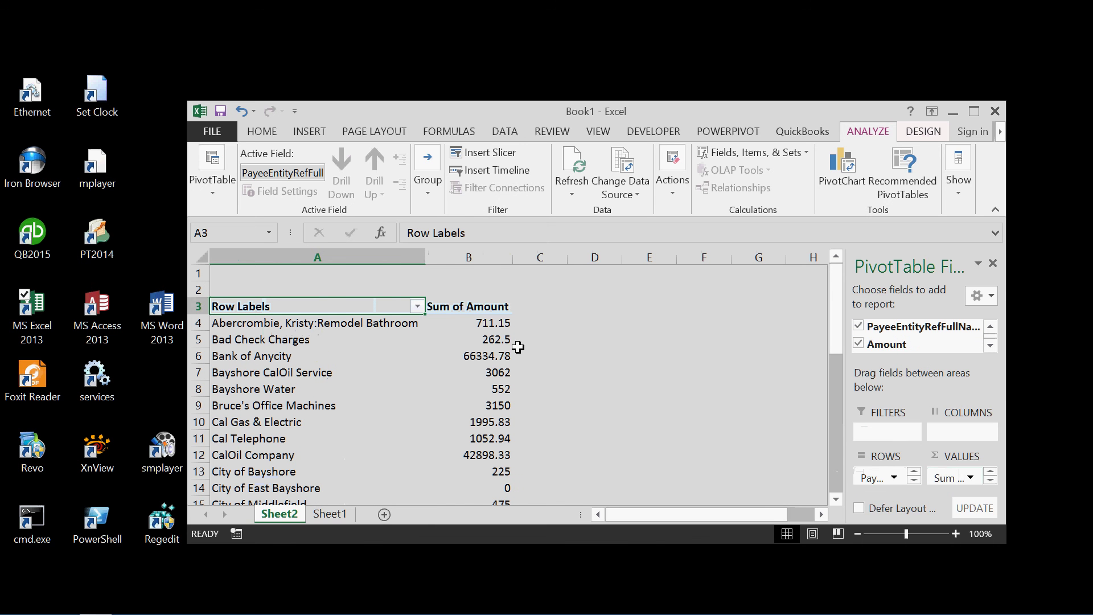
pyautogui.scroll(-3, 429, 334)
pyautogui.scroll(2, 428, 334)
pyautogui.scroll(1, 428, 334)
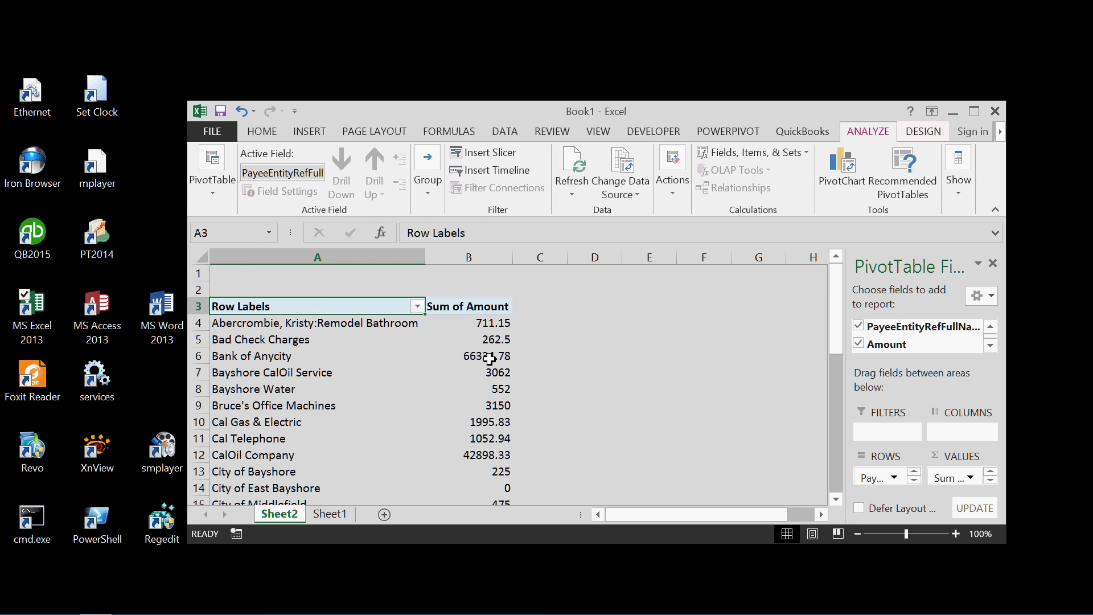
pyautogui.scroll(-3, 259, 373)
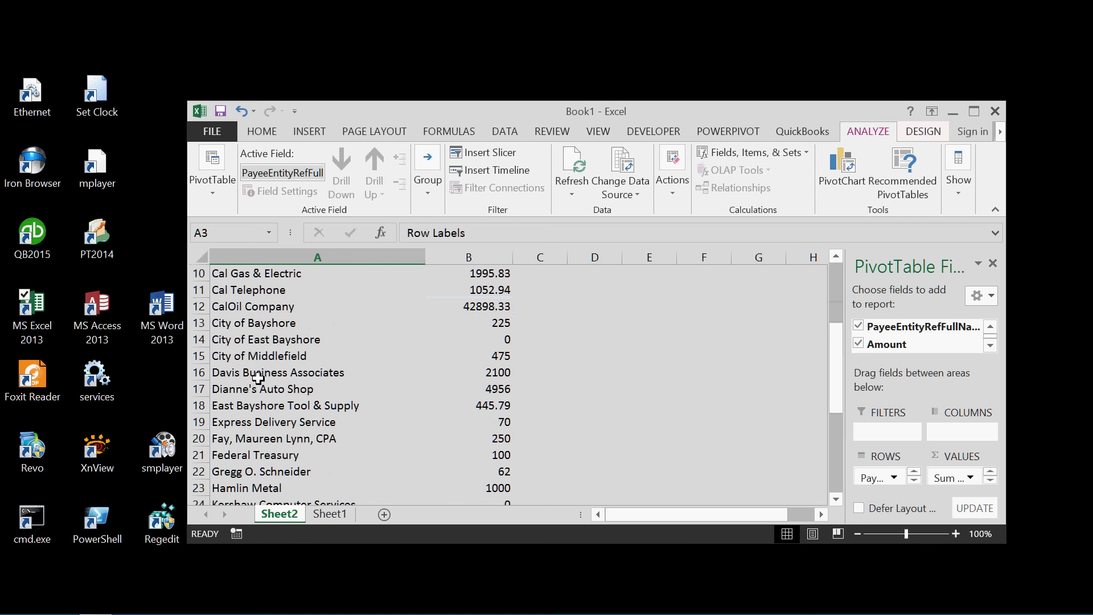
pyautogui.scroll(-5, 252, 345)
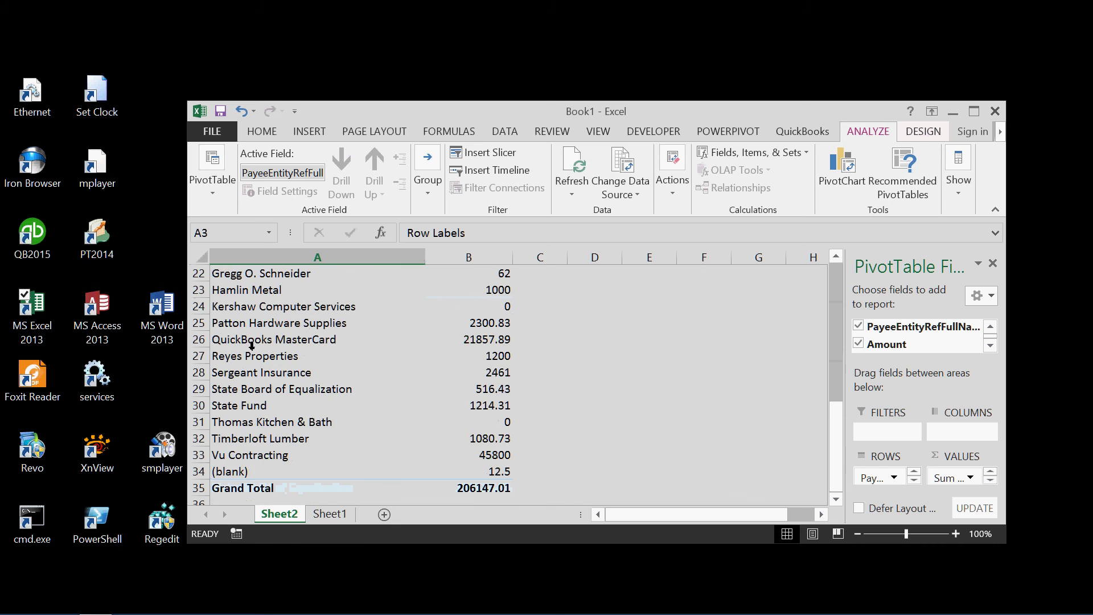
pyautogui.scroll(3, 252, 345)
pyautogui.scroll(1, 253, 345)
pyautogui.scroll(-1, 252, 345)
pyautogui.scroll(3, 252, 345)
pyautogui.scroll(2, 252, 345)
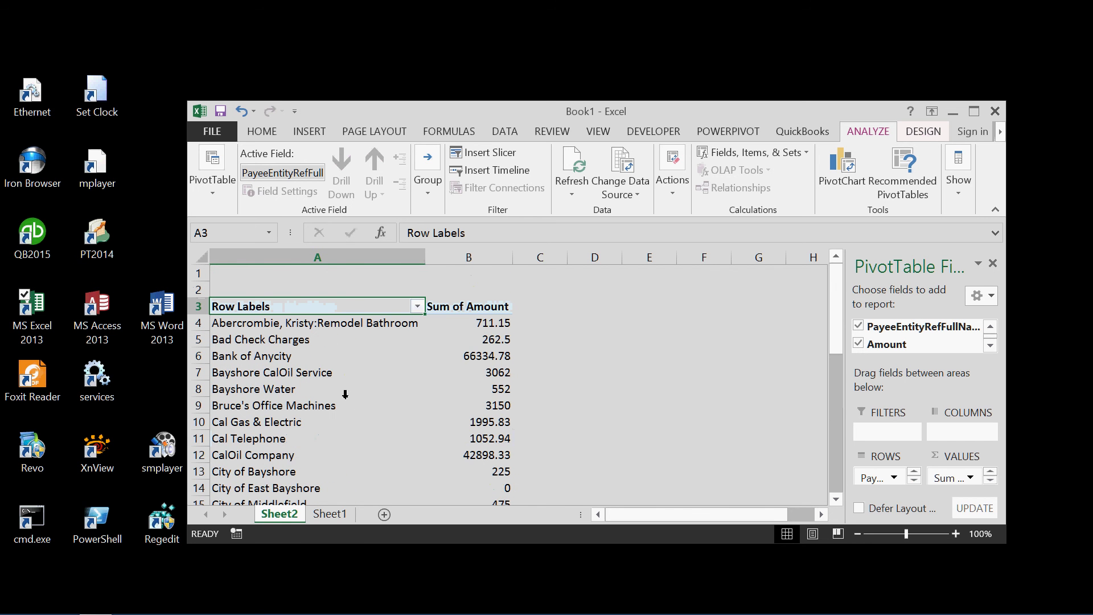
pyautogui.scroll(-2, 345, 394)
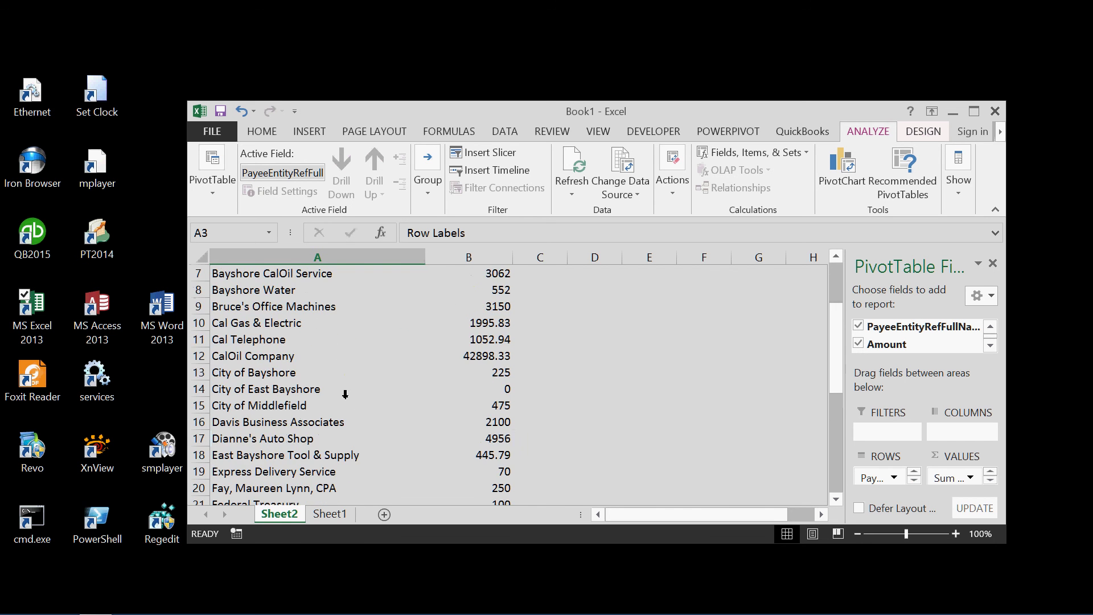
# - Select the CalOil Company row and its 42898.33 total
pyautogui.click(263, 362)
pyautogui.click(264, 357)
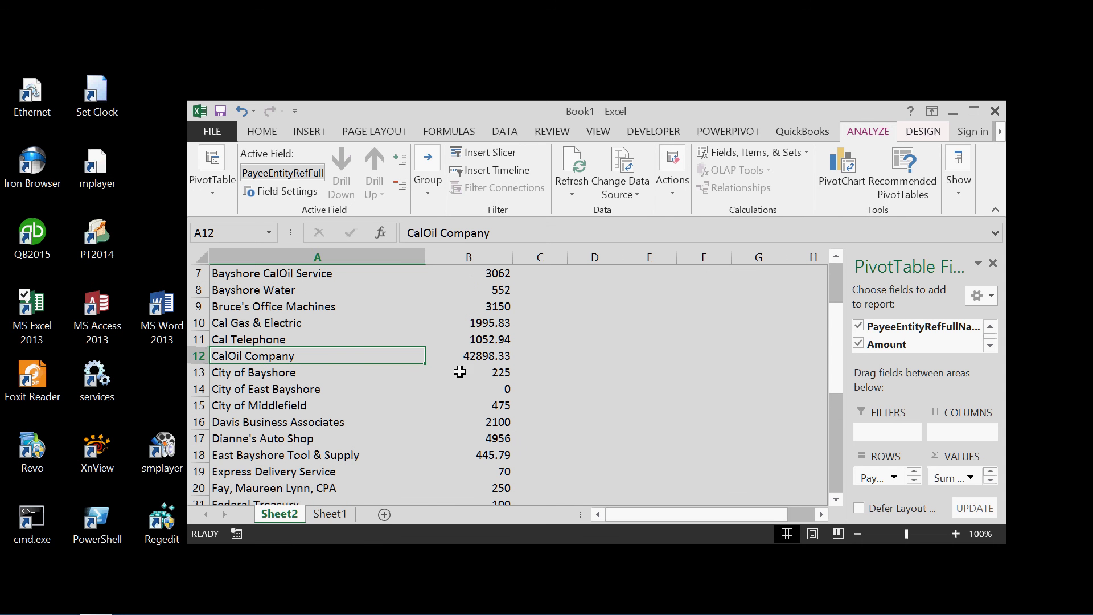
pyautogui.click(485, 361)
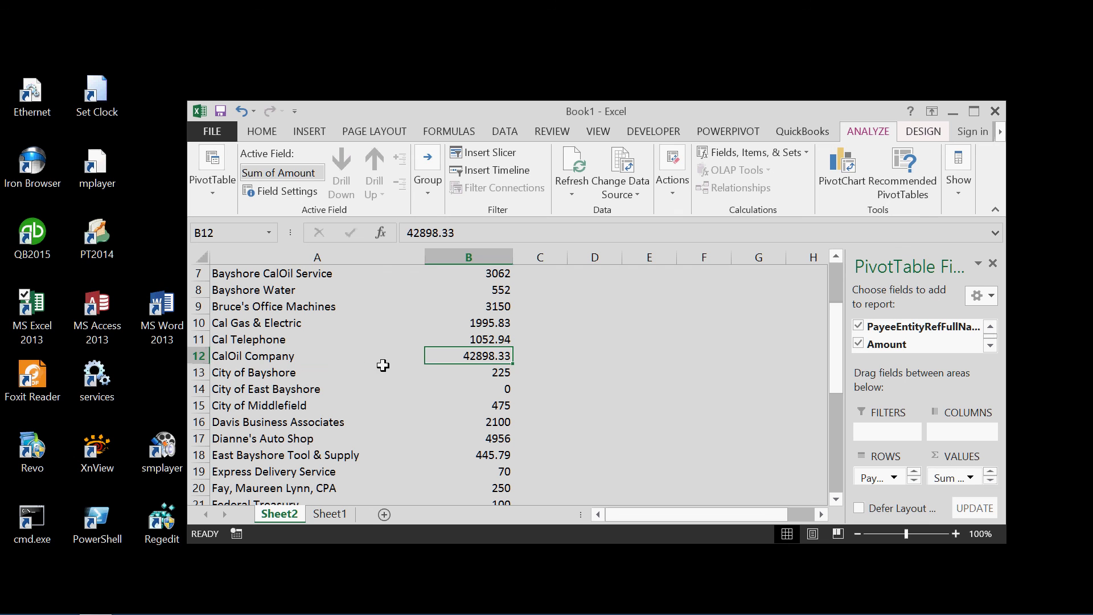
pyautogui.click(245, 359)
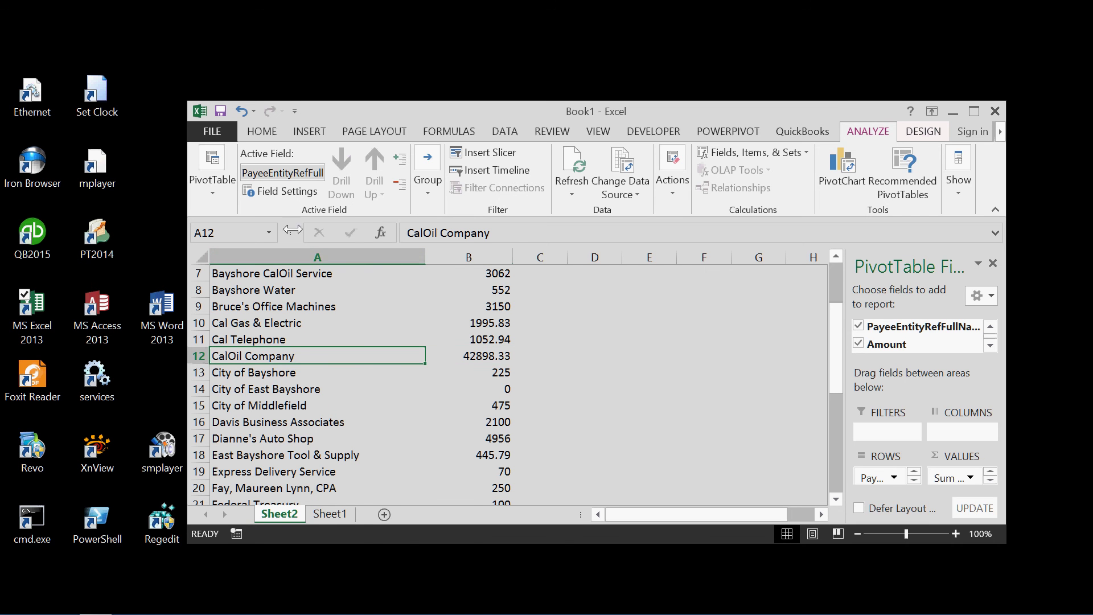
# - On Sheet1, filter the payee column to show only CalOil Company's checks
pyautogui.click(329, 514)
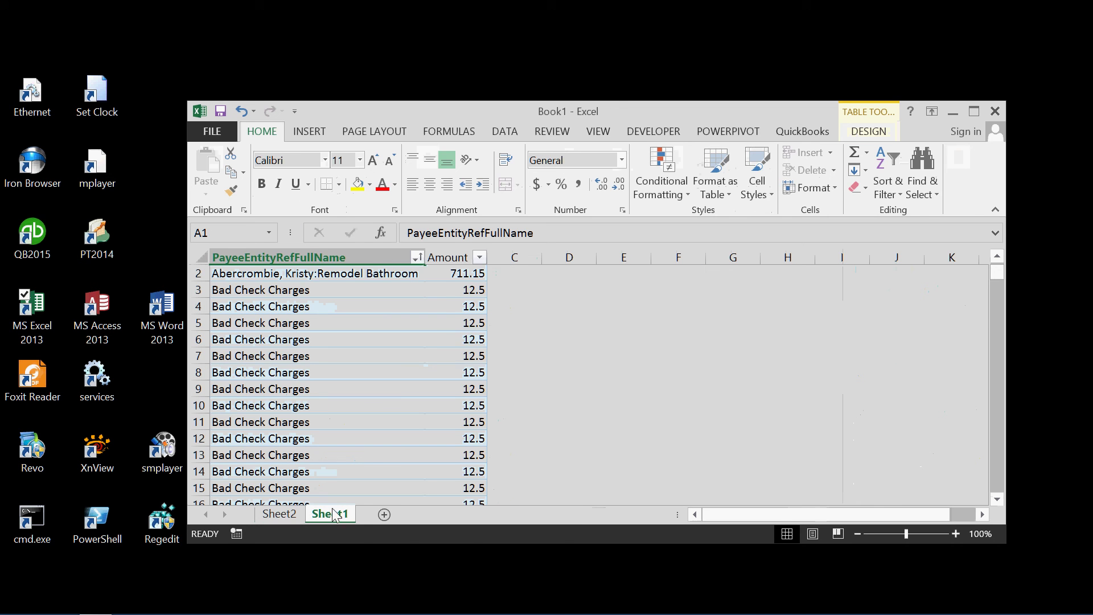
pyautogui.click(417, 258)
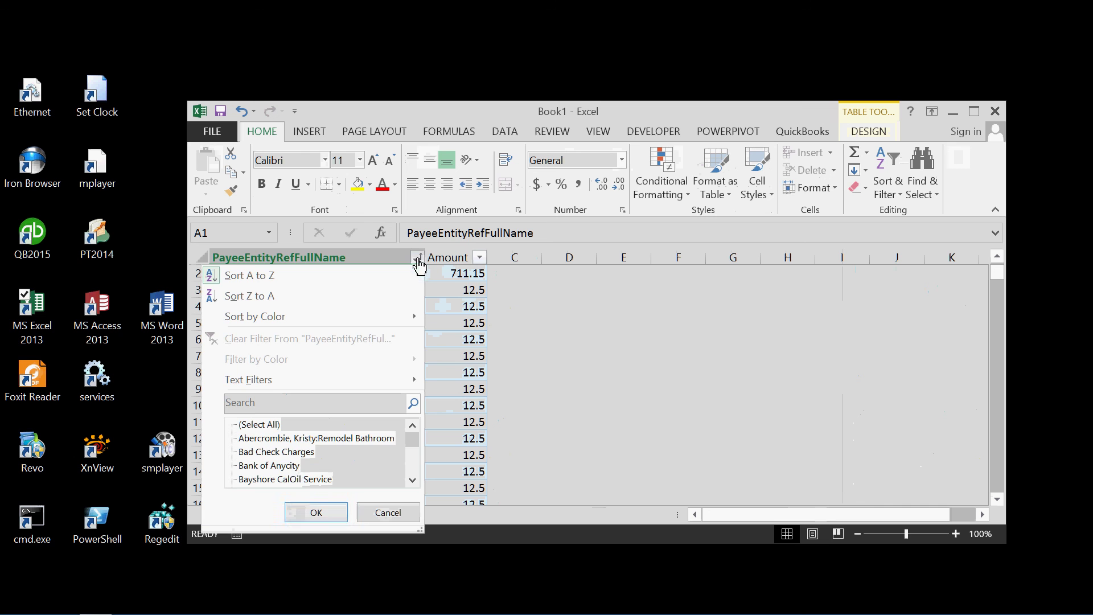
pyautogui.click(260, 425)
pyautogui.scroll(-2, 250, 461)
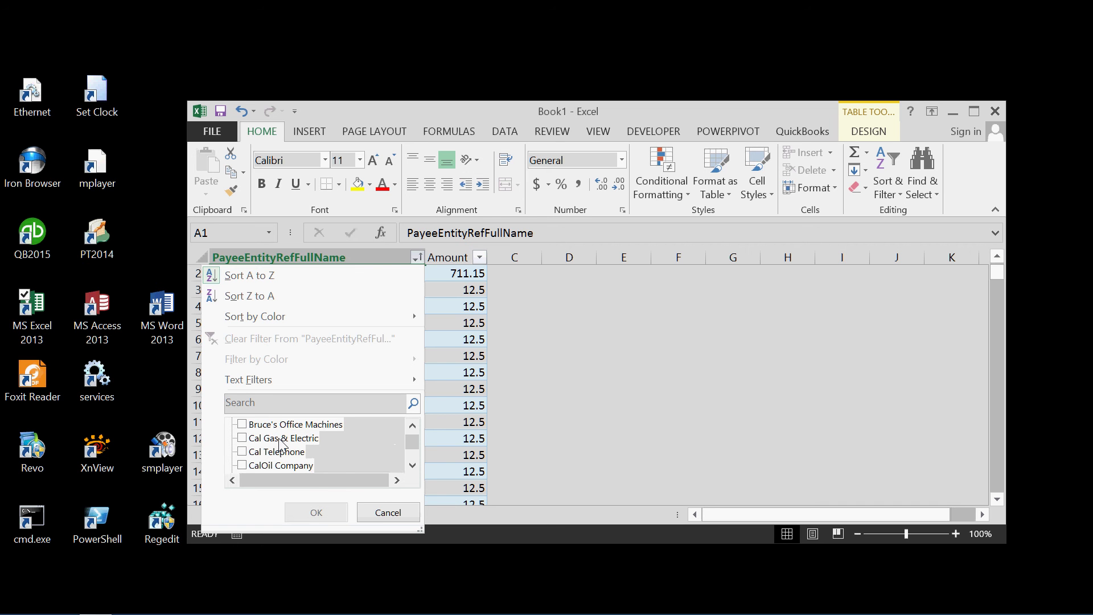
pyautogui.scroll(-1, 279, 444)
pyautogui.scroll(-1, 279, 456)
pyautogui.scroll(1, 285, 459)
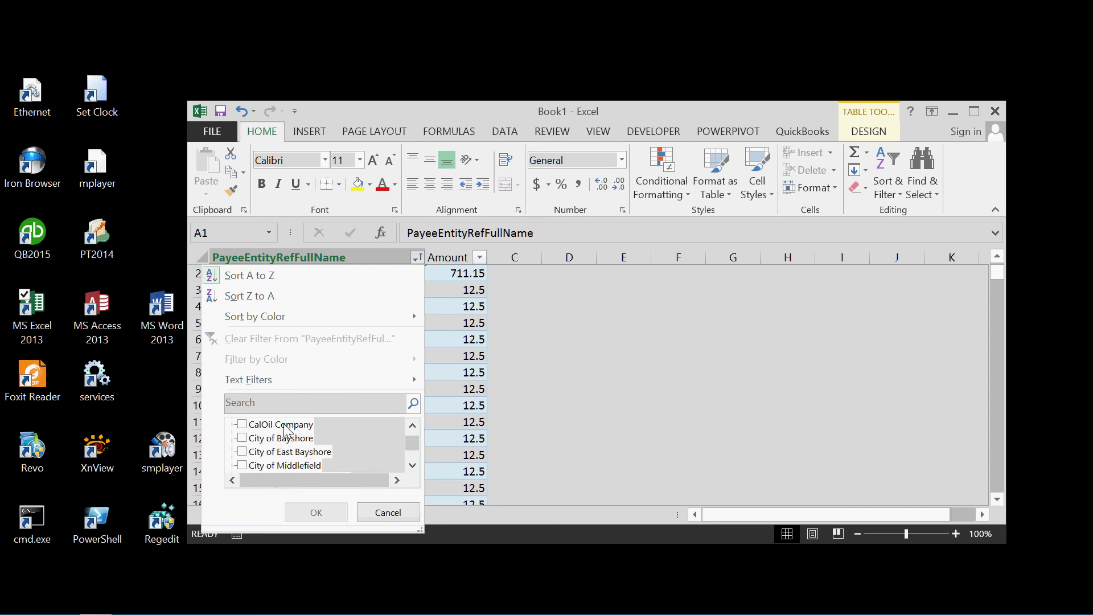
pyautogui.click(284, 426)
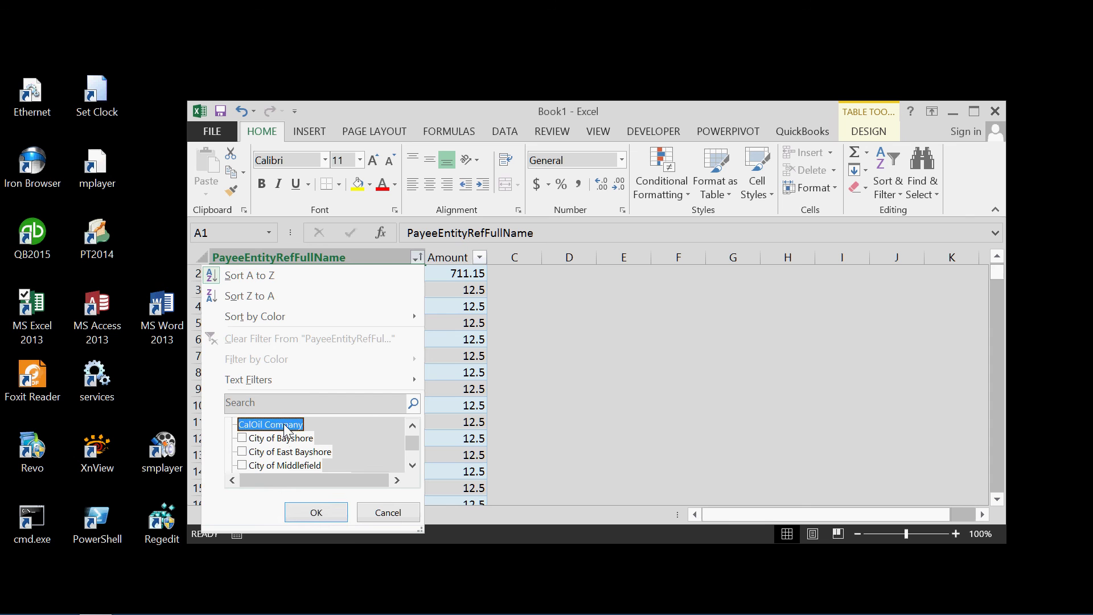
pyautogui.click(315, 512)
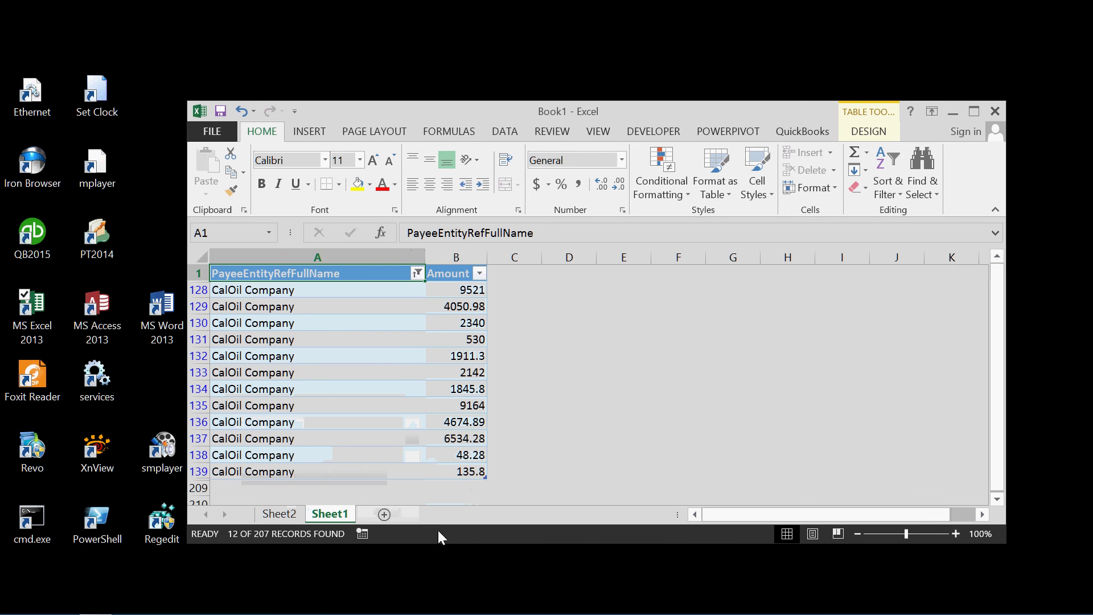
# - Reselect all payees in the filter so every check shows again
pyautogui.click(417, 273)
pyautogui.click(243, 440)
pyautogui.click(316, 527)
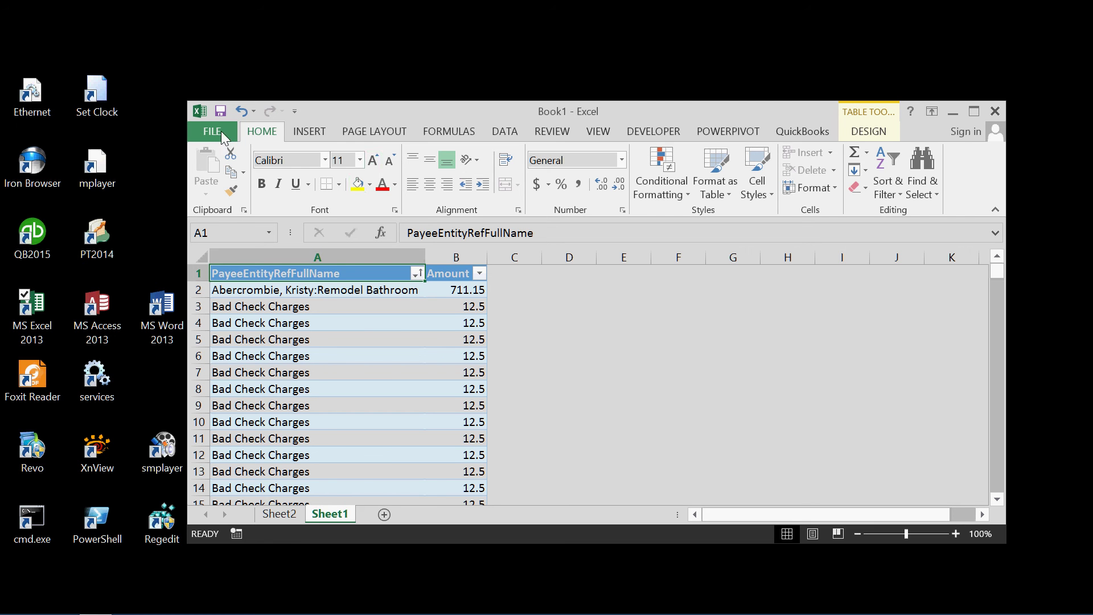
# - Add blank Sheet3 and launch From Microsoft Query, choosing QuickBooks Data 64-Bit QRemote
pyautogui.click(383, 514)
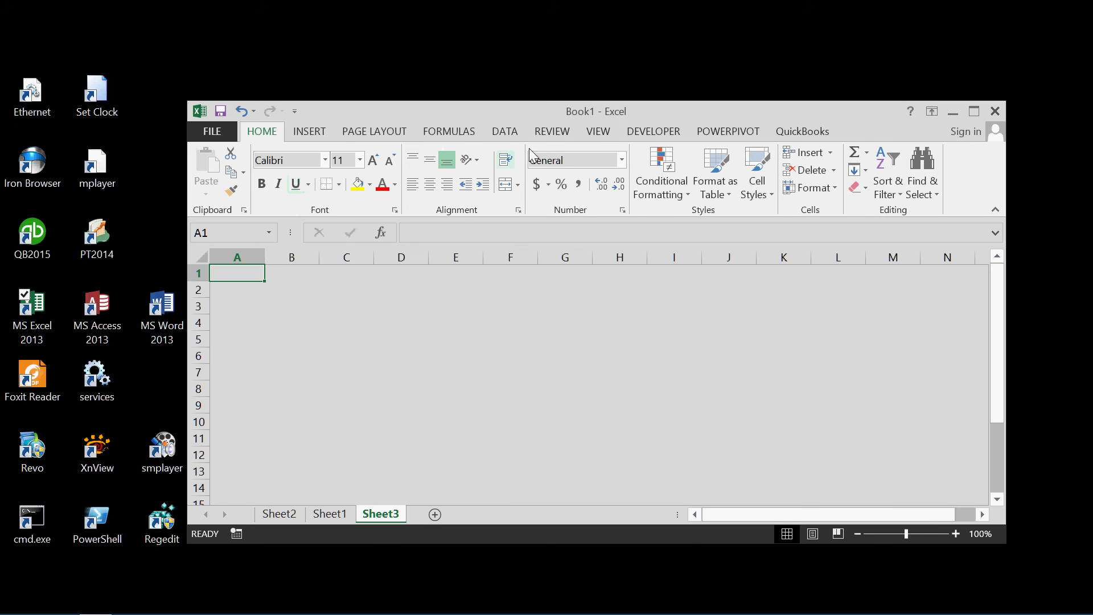
pyautogui.click(504, 132)
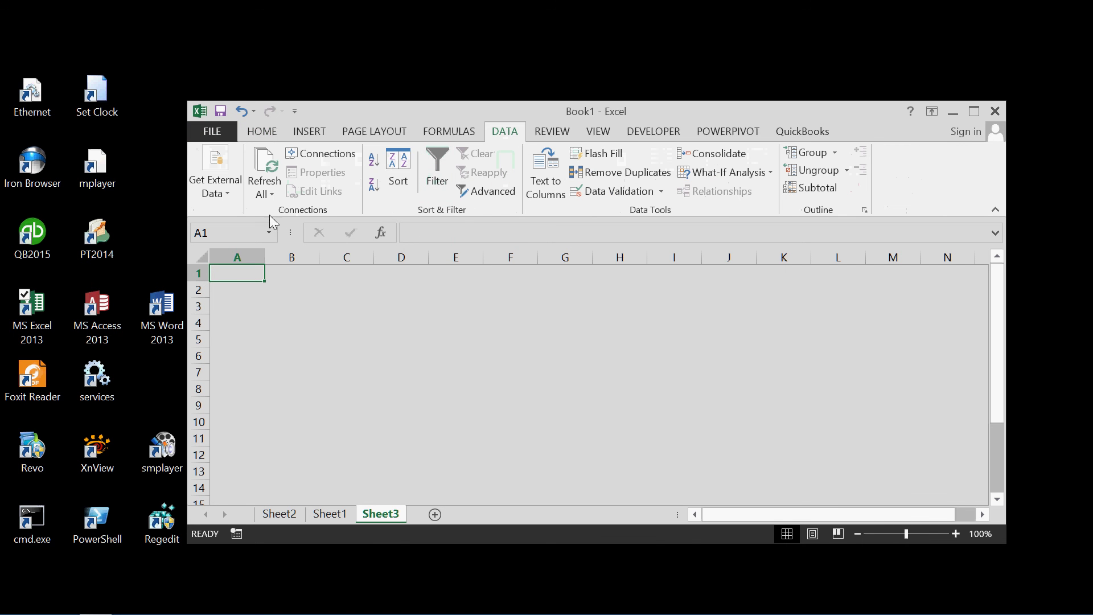
pyautogui.click(230, 199)
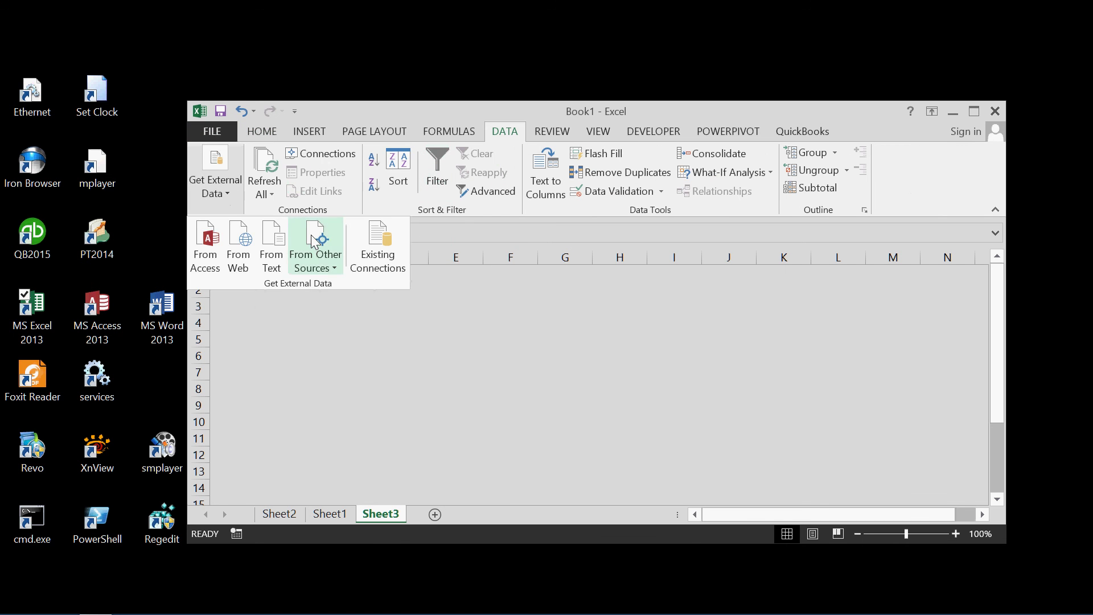
pyautogui.click(338, 273)
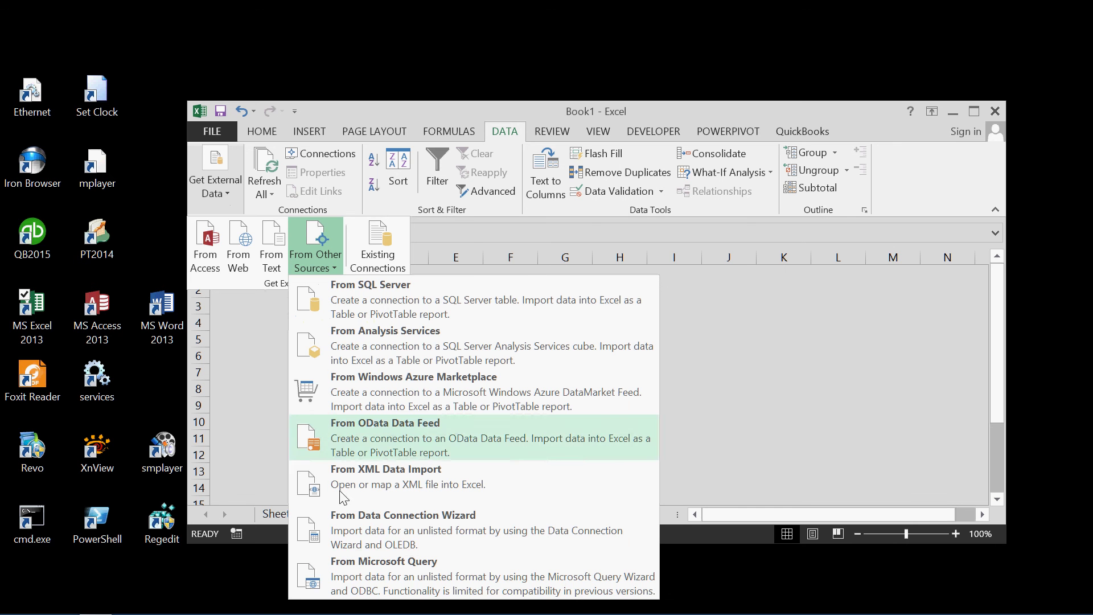
pyautogui.click(363, 563)
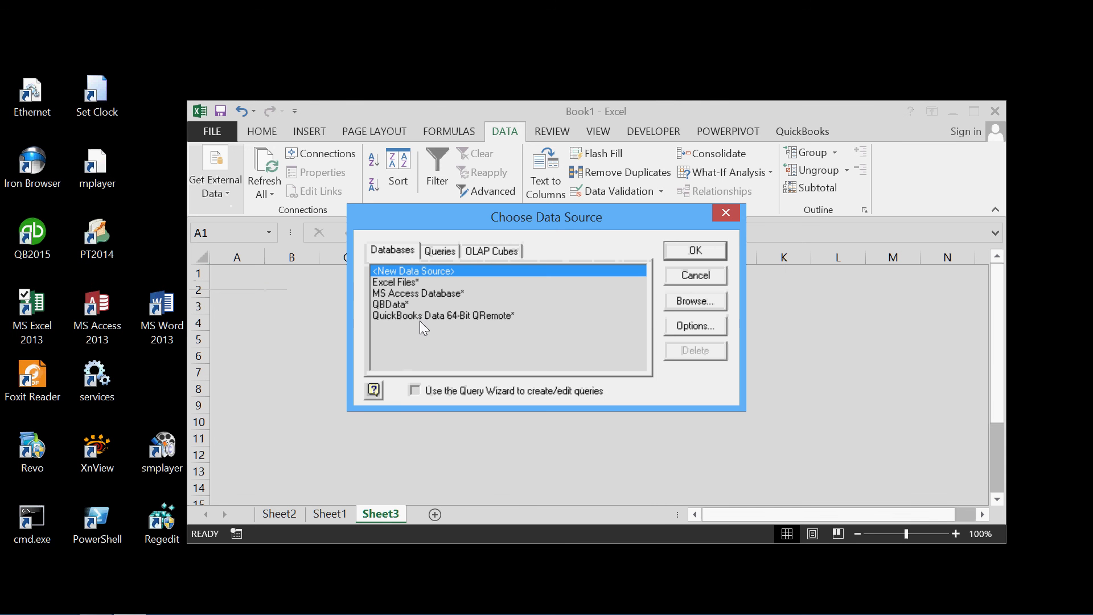
pyautogui.click(461, 314)
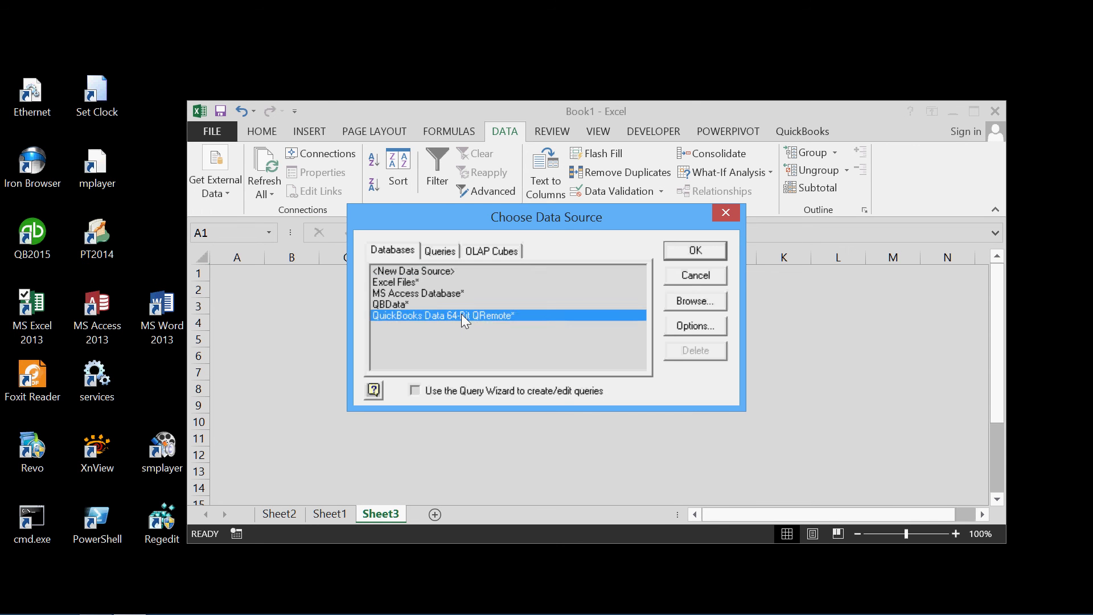
# - Connect to QuickBooks Data 64-Bit QRemote and add the Item table to the query
pyautogui.click(688, 251)
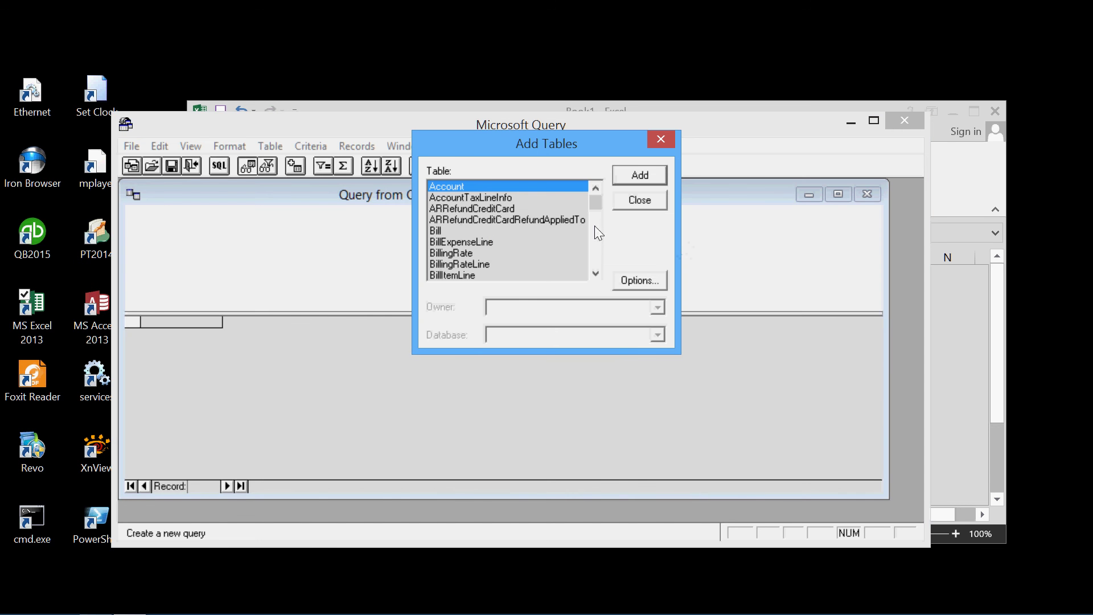
pyautogui.click(596, 255)
pyautogui.click(595, 254)
pyautogui.click(595, 254)
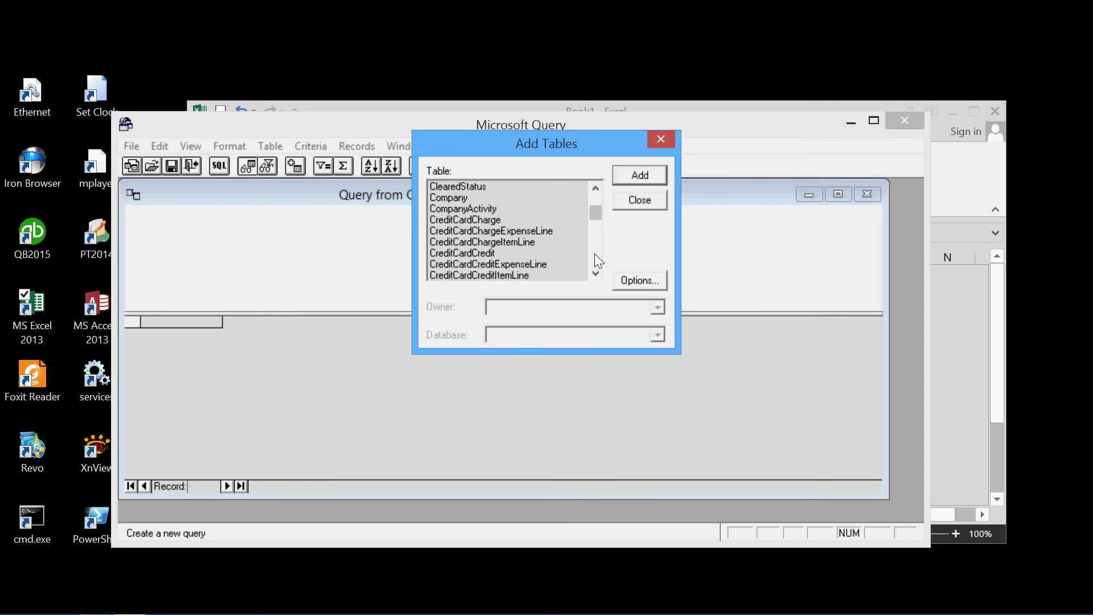
pyautogui.click(595, 254)
pyautogui.click(595, 254)
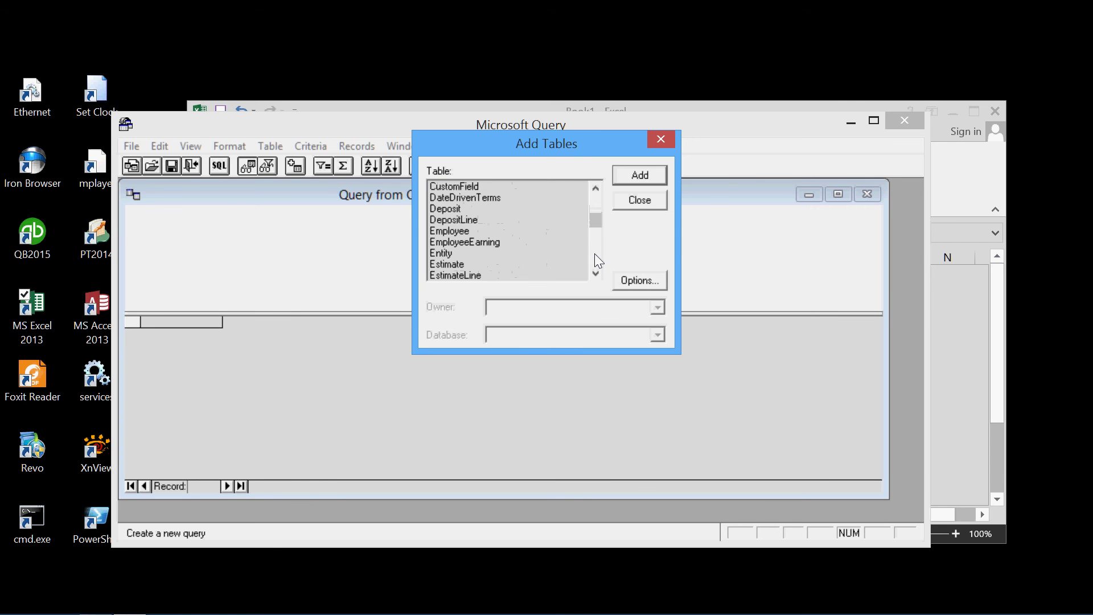
pyautogui.click(595, 254)
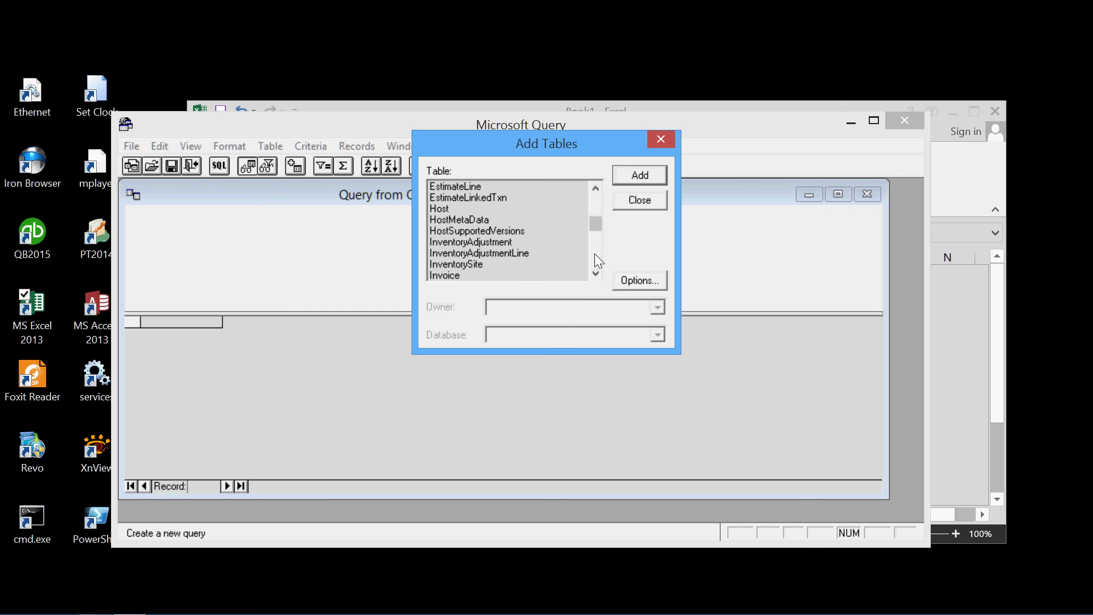
pyautogui.click(595, 254)
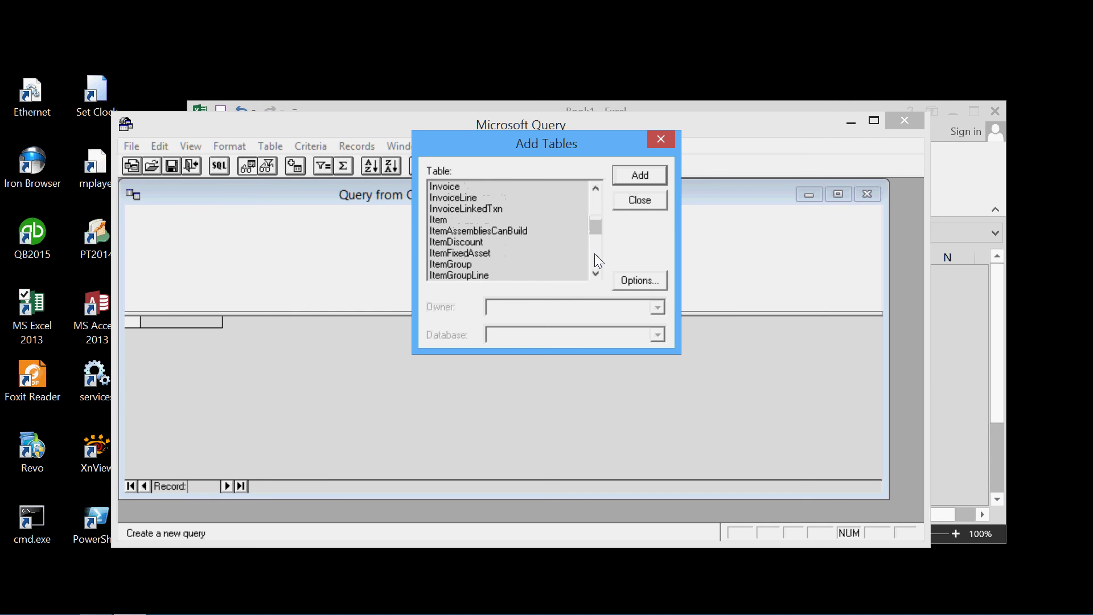
pyautogui.click(442, 220)
pyautogui.click(640, 175)
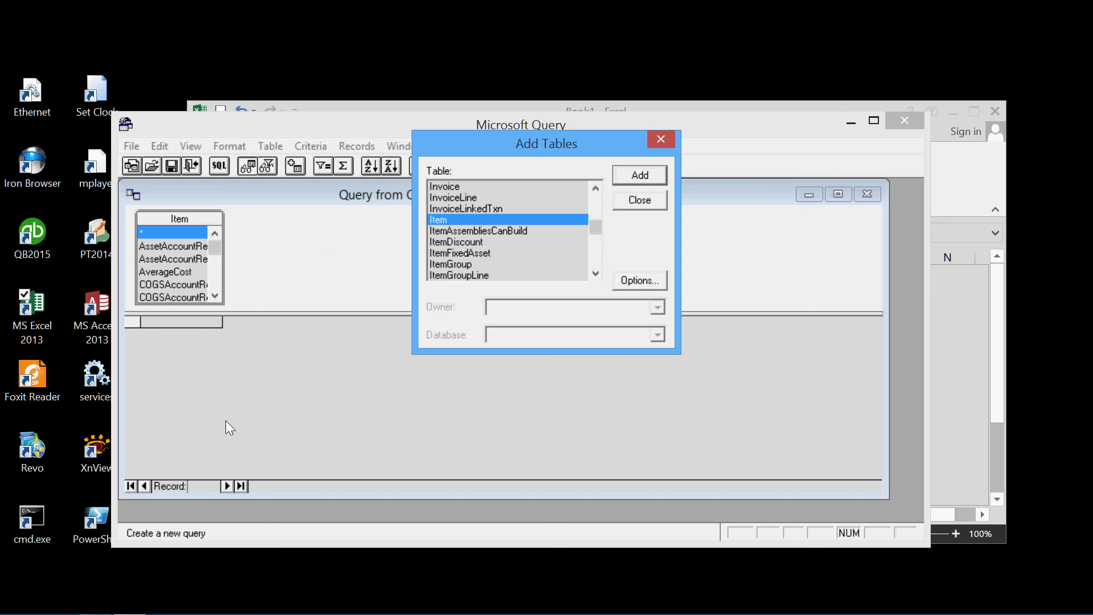
# - Widen the Item field list and drag the * field into the data pane to add all Item fields
pyautogui.click(640, 200)
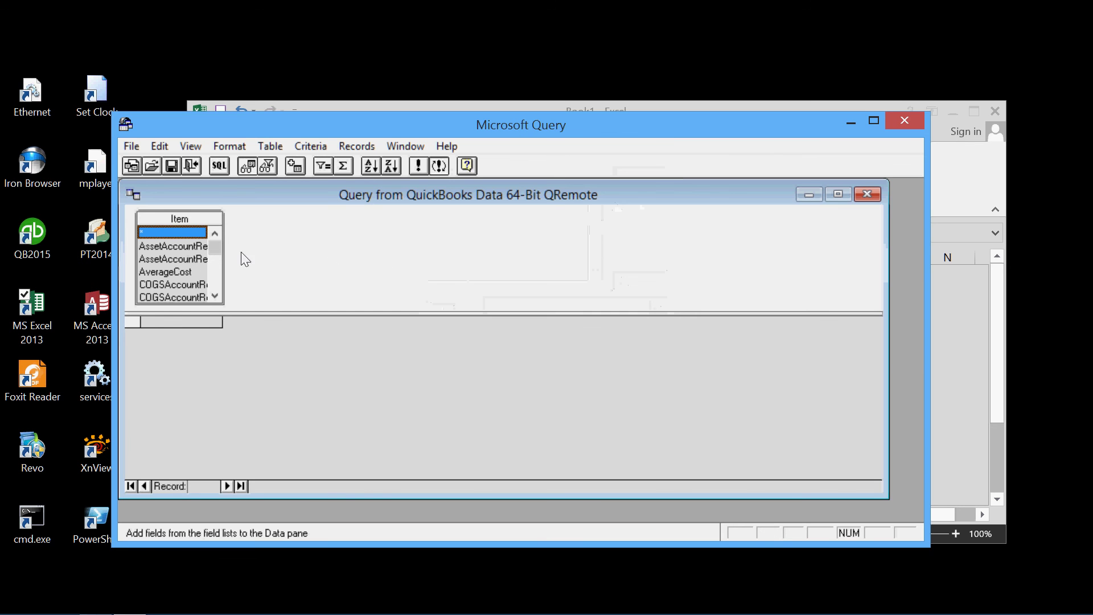
pyautogui.moveTo(222, 267); pyautogui.dragTo(398, 268)
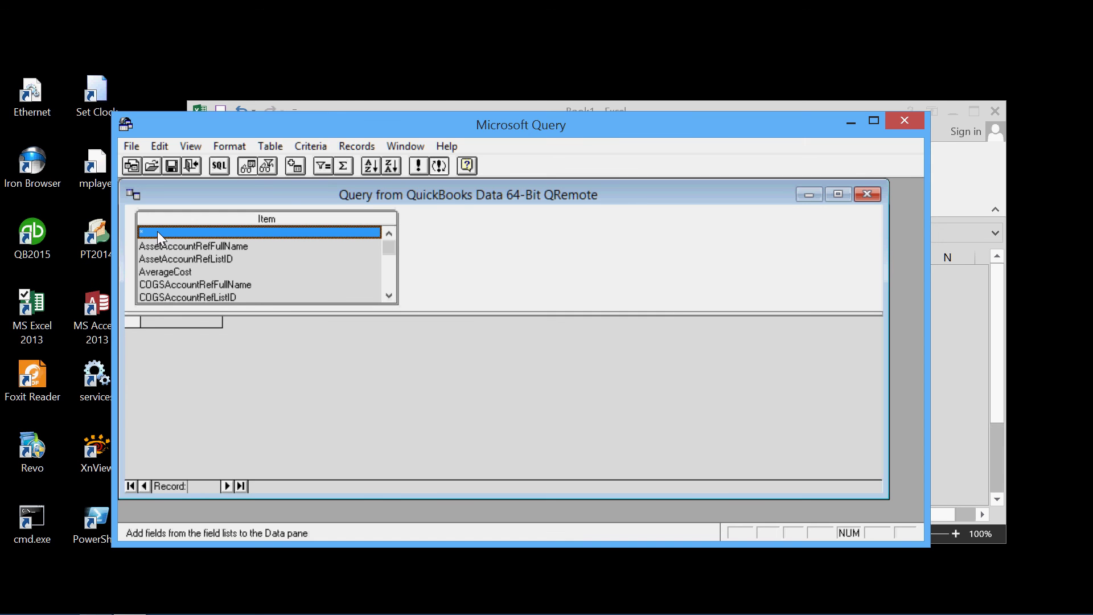
pyautogui.moveTo(157, 231); pyautogui.dragTo(181, 316)
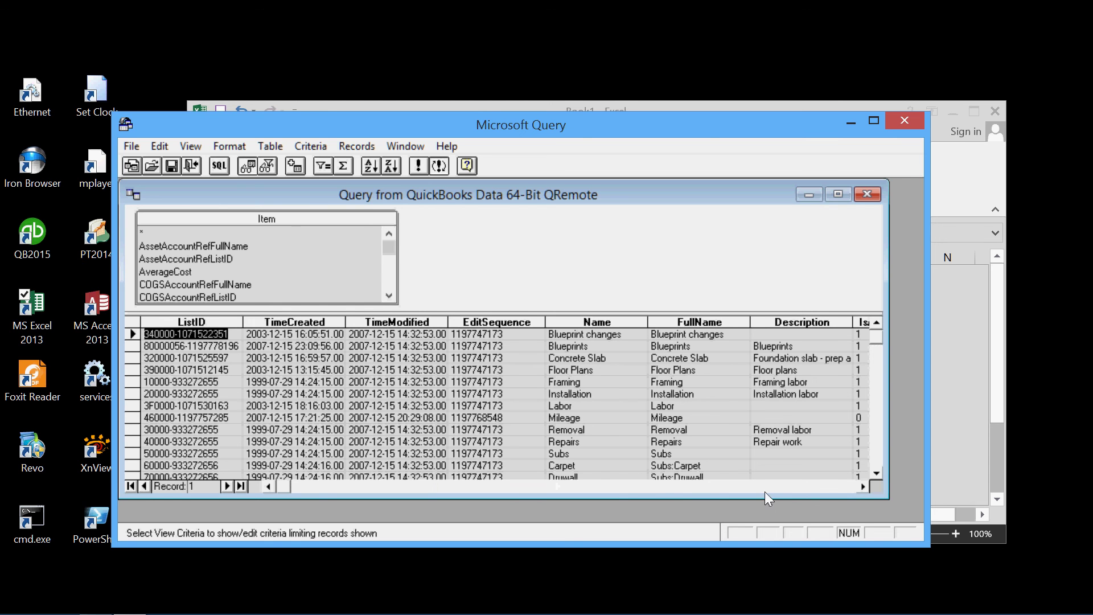
# - Scroll the Item results grid right through every field, then back to the start
pyautogui.click(864, 487)
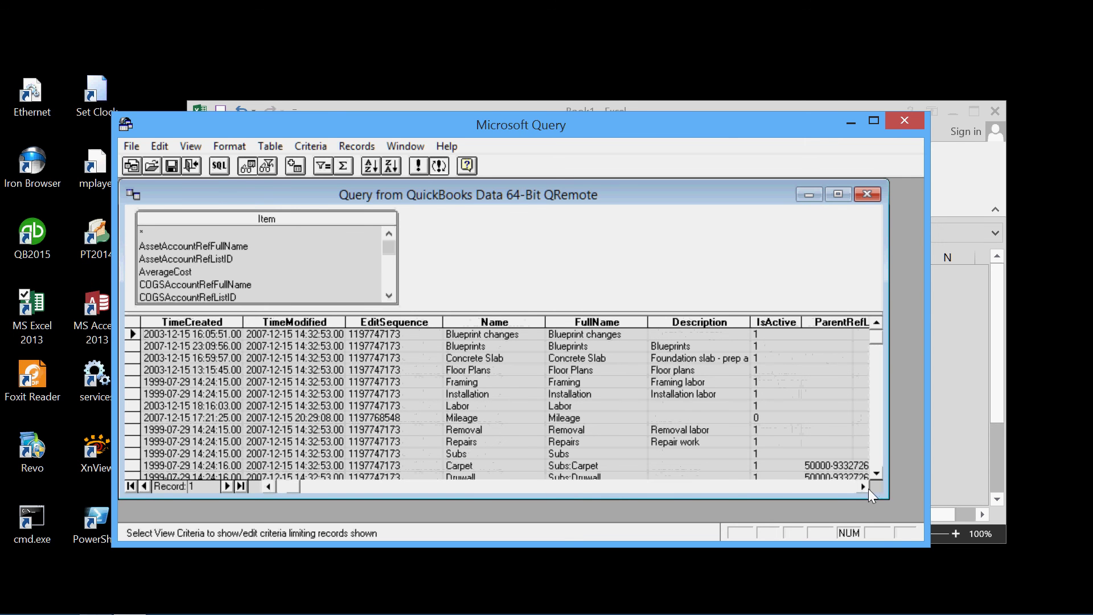
pyautogui.click(860, 485)
pyautogui.click(861, 486)
pyautogui.click(860, 486)
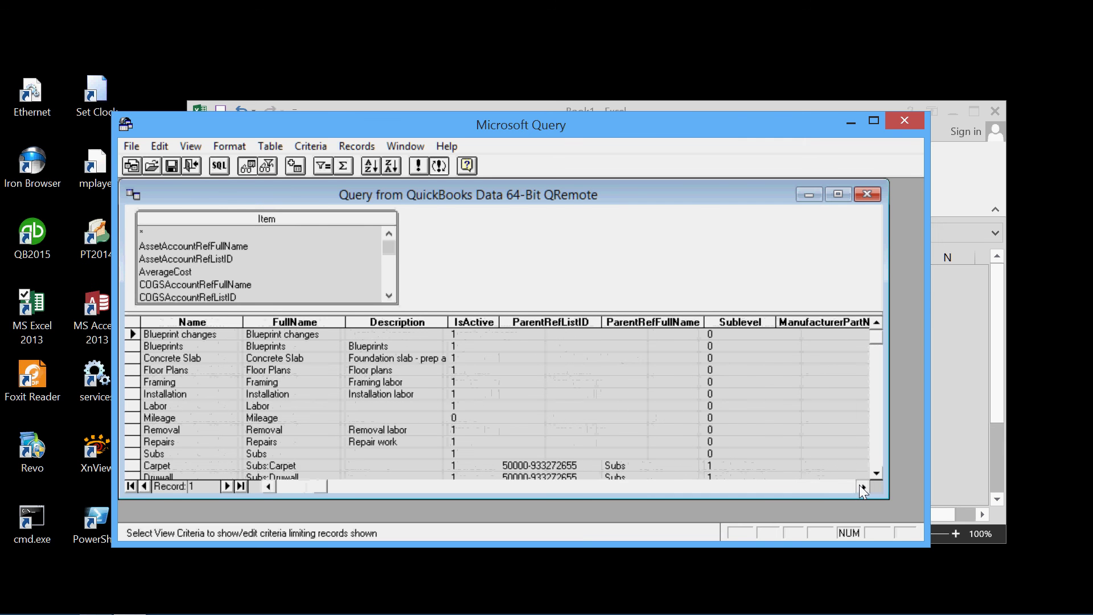
pyautogui.click(861, 486)
pyautogui.click(861, 486)
pyautogui.click(861, 485)
pyautogui.click(860, 486)
pyautogui.click(861, 485)
pyautogui.click(860, 485)
pyautogui.click(861, 485)
pyautogui.click(861, 485)
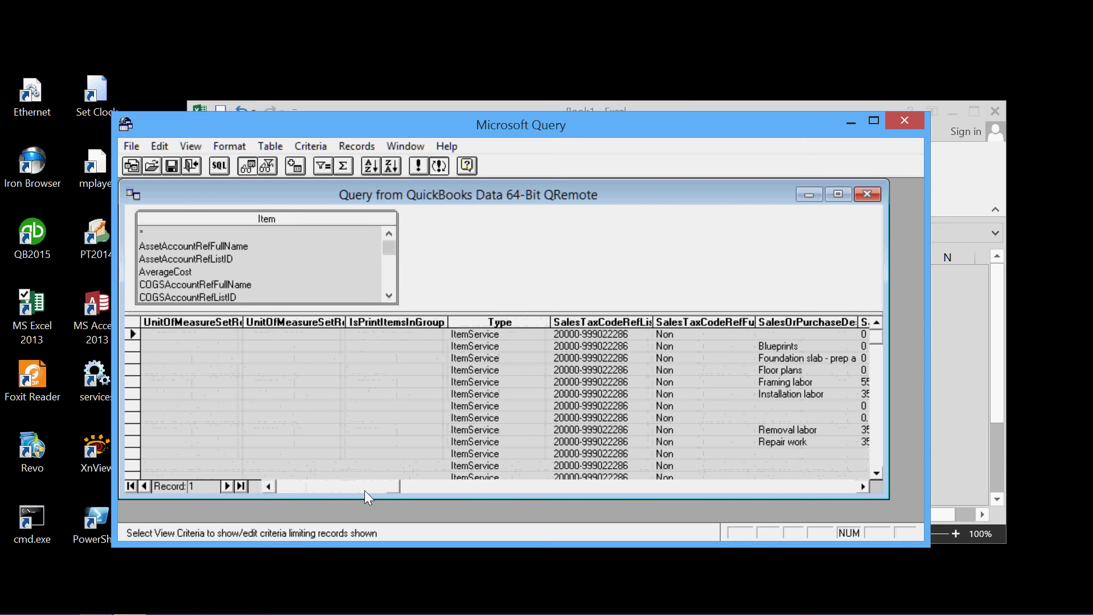
pyautogui.moveTo(398, 487); pyautogui.dragTo(283, 487)
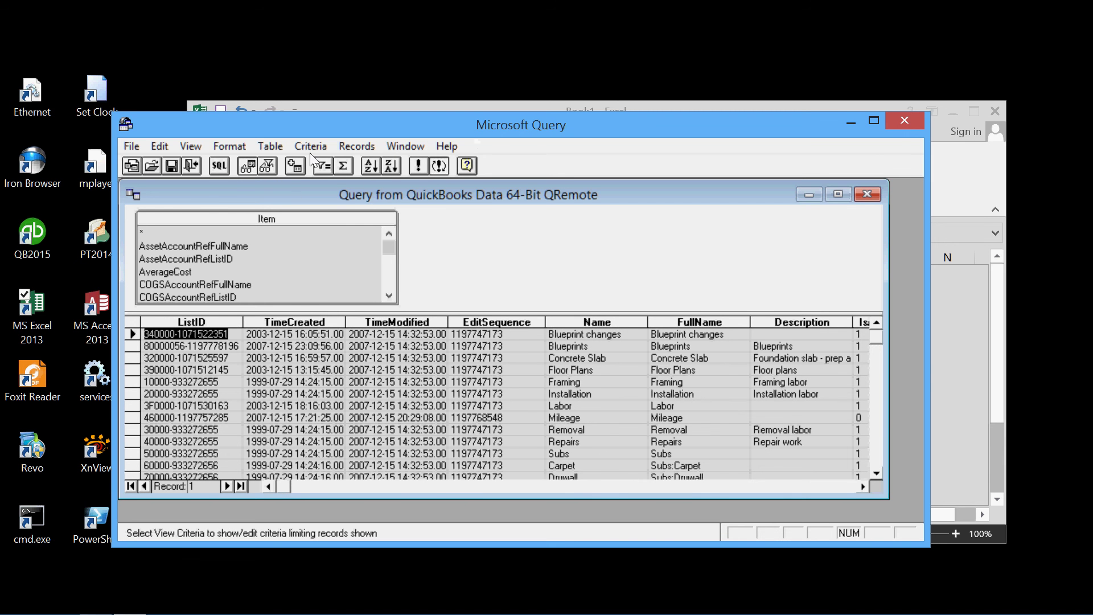
# - Close the Item query without saving changes and exit Microsoft Query back to Excel's Sheet3
pyautogui.click(133, 149)
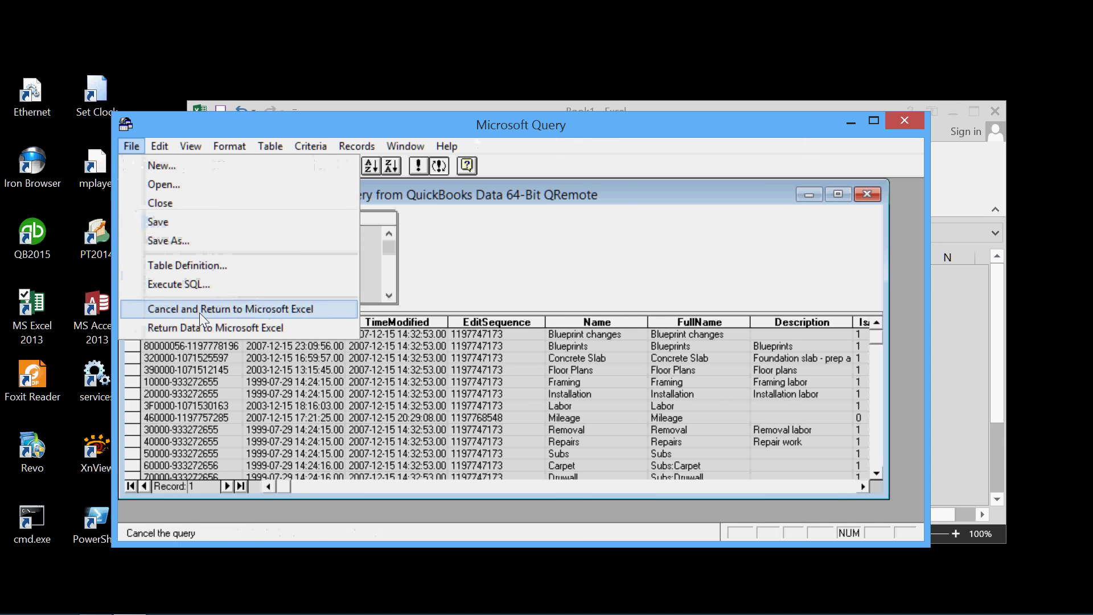
pyautogui.click(172, 206)
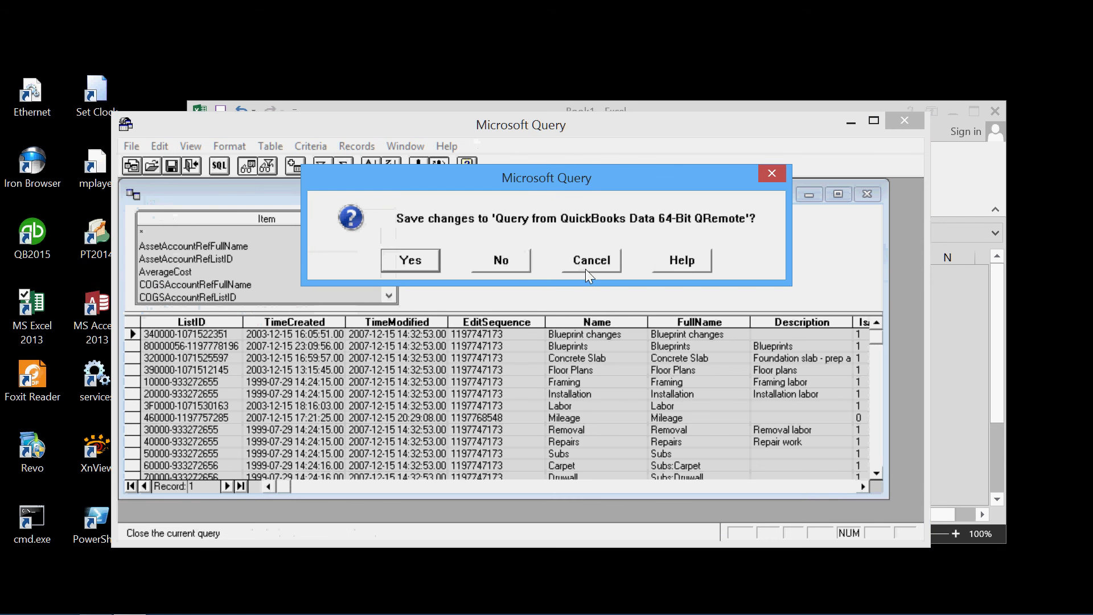
pyautogui.click(501, 261)
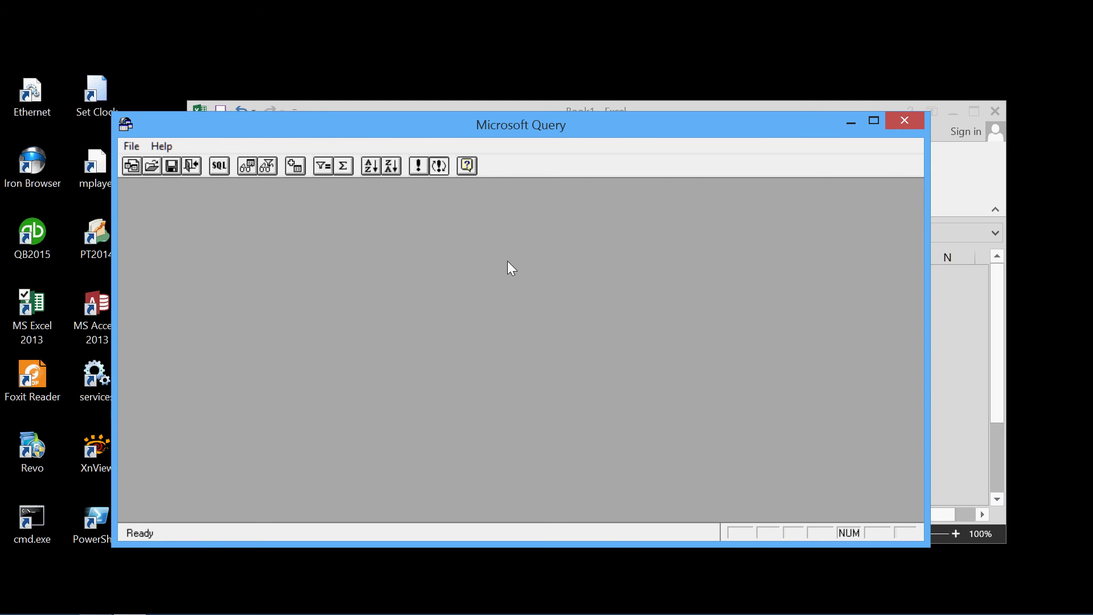
pyautogui.click(900, 119)
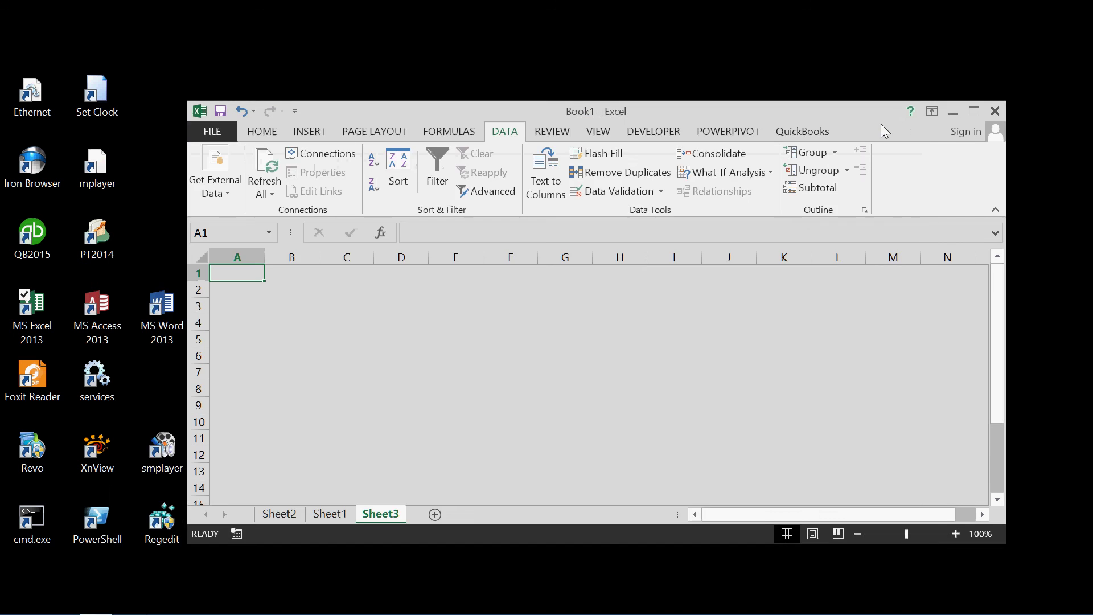